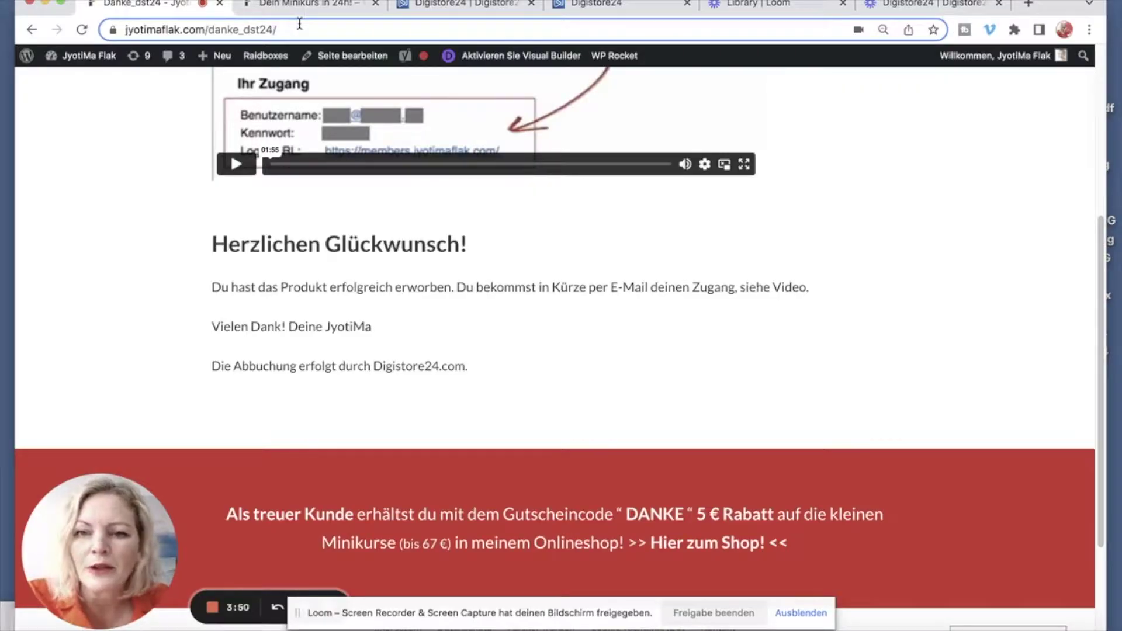
{"action": "left_click", "coordinate": [332, 5]}
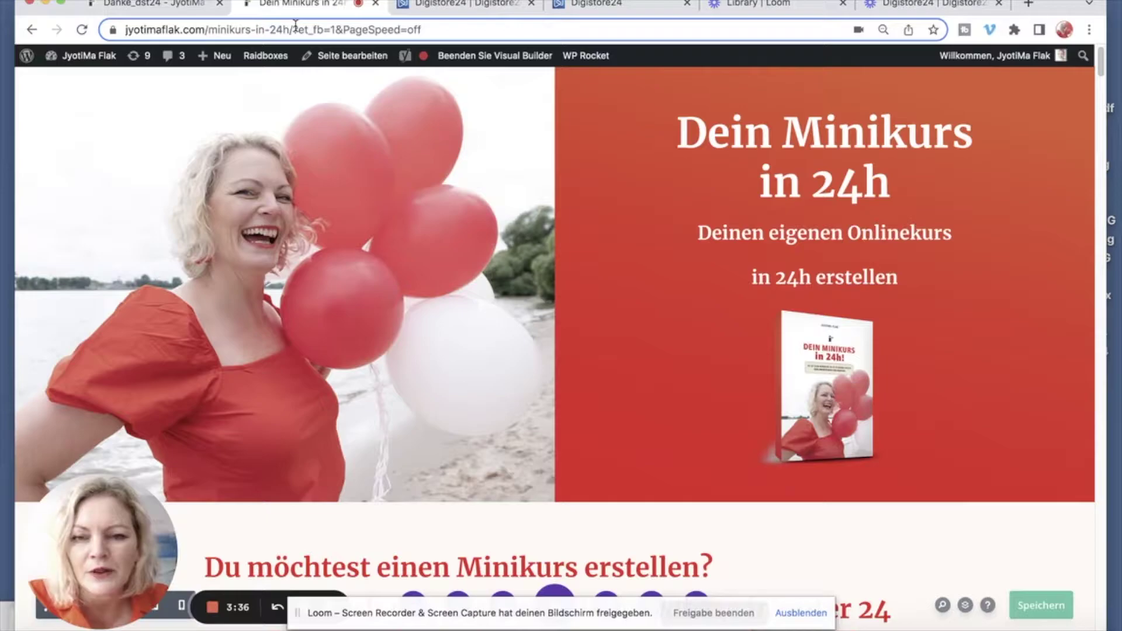
{"action": "left_click", "coordinate": [153, 4]}
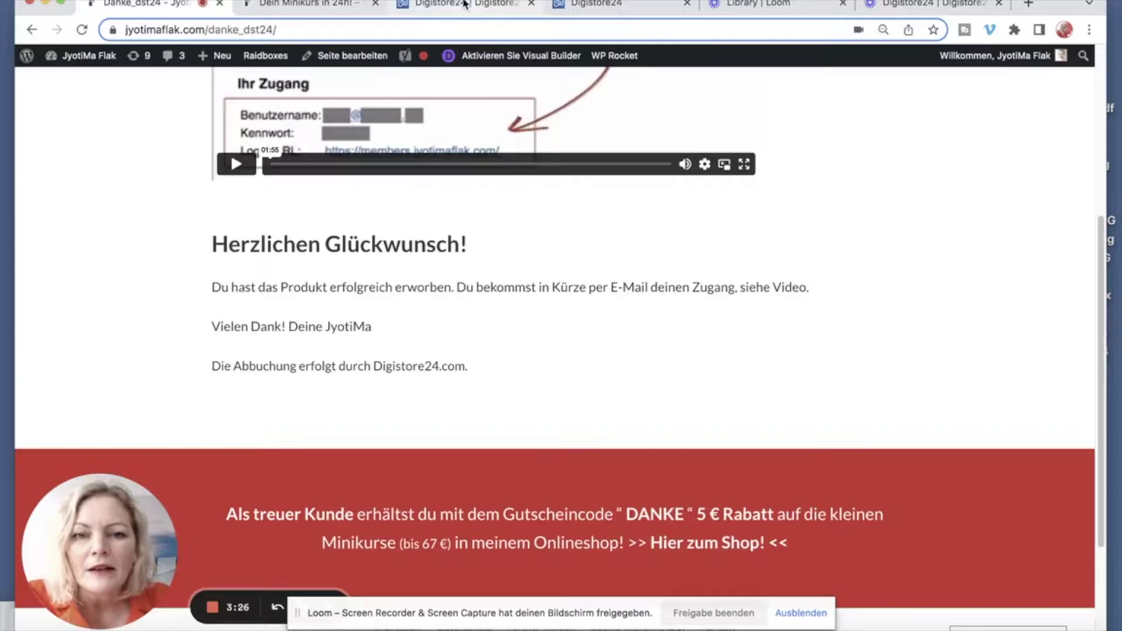
- Switch to Digistore24 and add a new product with the product name "Minikurs in 24 Test"
{"action": "left_click", "coordinate": [642, 10]}
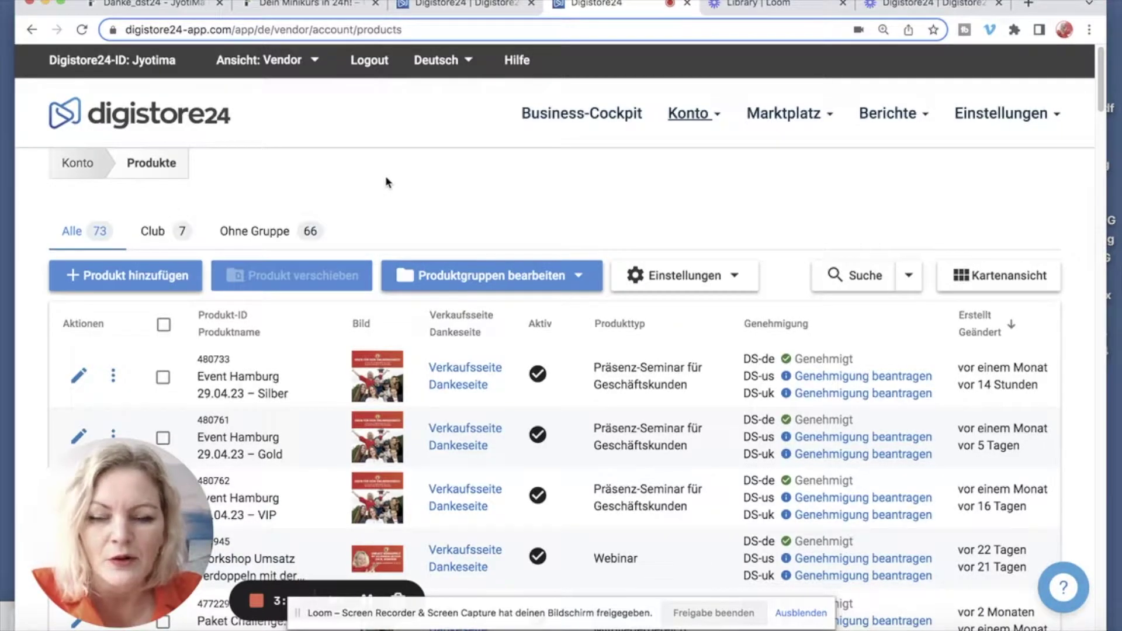
{"action": "left_click", "coordinate": [176, 280]}
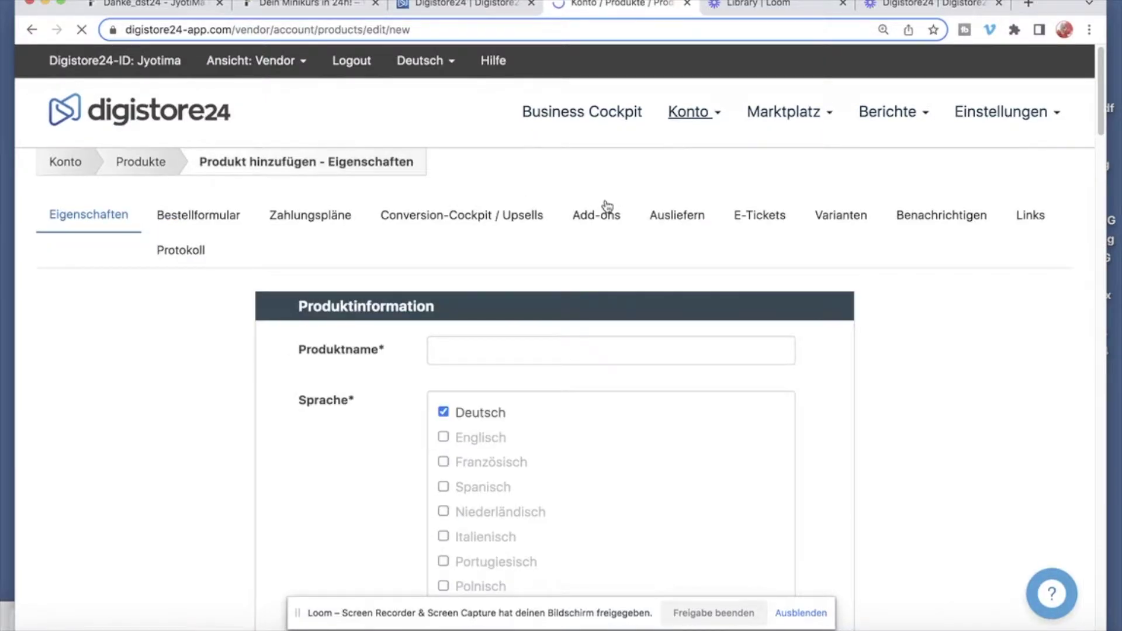
{"action": "left_click", "coordinate": [455, 354]}
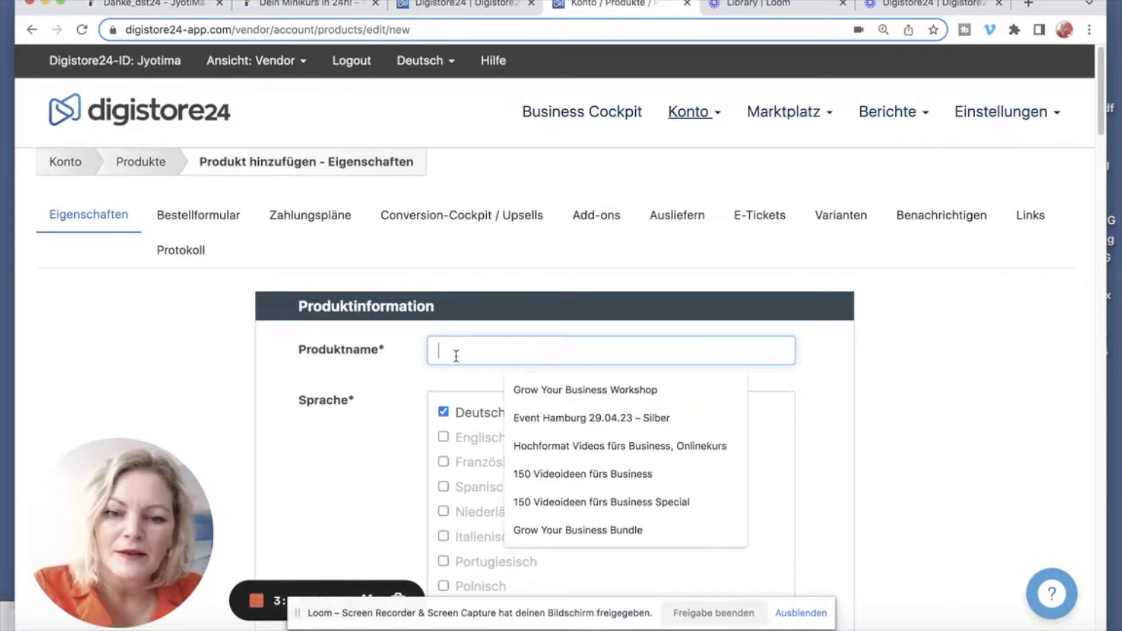
{"action": "type", "text": "Miniku"}
{"action": "type", "text": "rs in 24 "}
{"action": "type", "text": "Tex"}
{"action": "type", "text": "st"}
{"action": "left_click", "coordinate": [964, 349]}
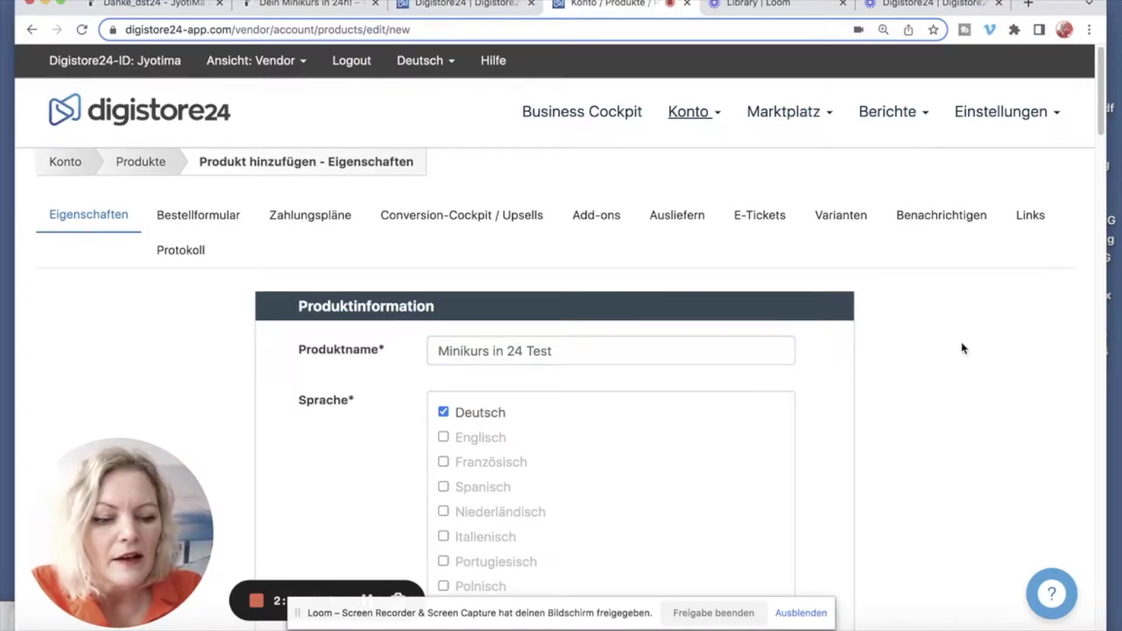
- Set the new product's type to "Mitgliederbereich"
{"action": "scroll", "coordinate": [964, 348], "scroll_direction": "down", "scroll_amount": 7}
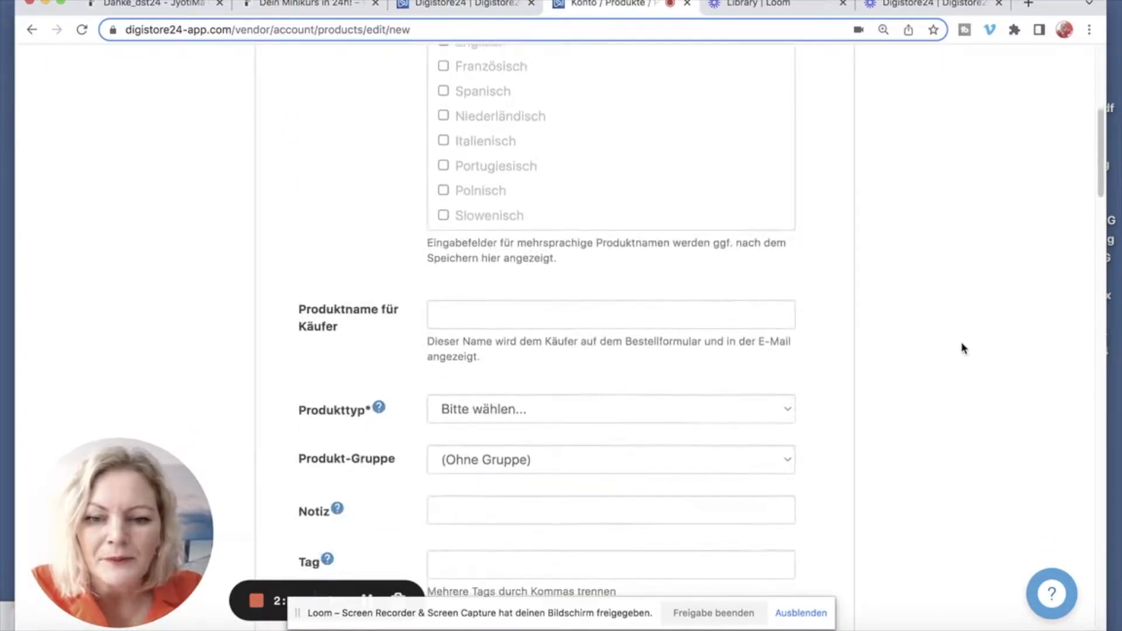
{"action": "scroll", "coordinate": [963, 348], "scroll_direction": "down", "scroll_amount": 1}
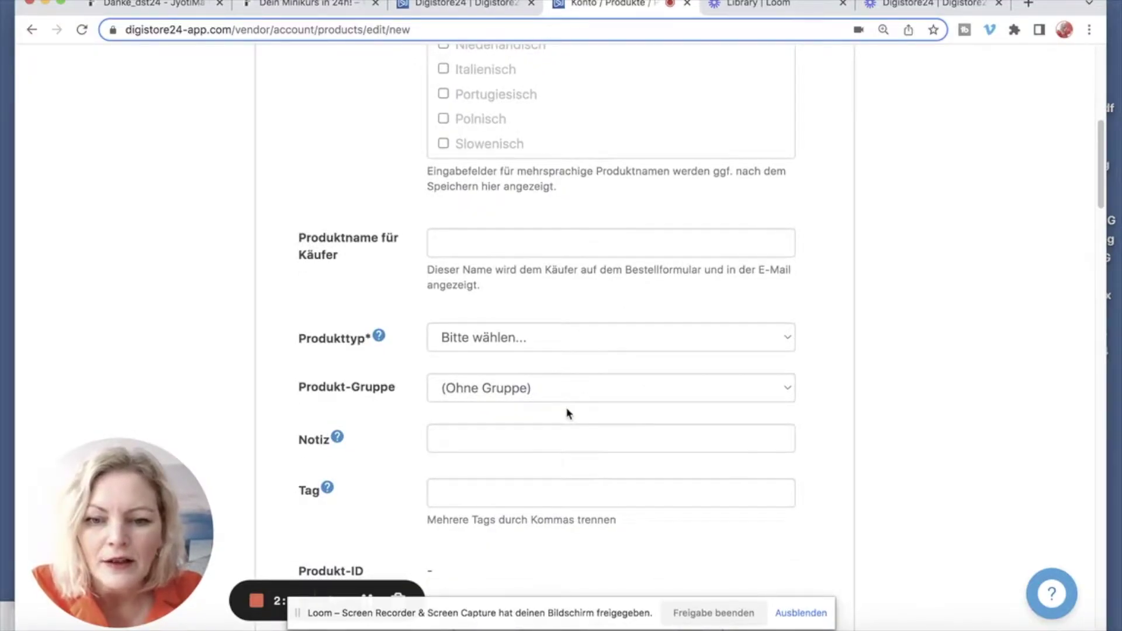
{"action": "left_click", "coordinate": [608, 339]}
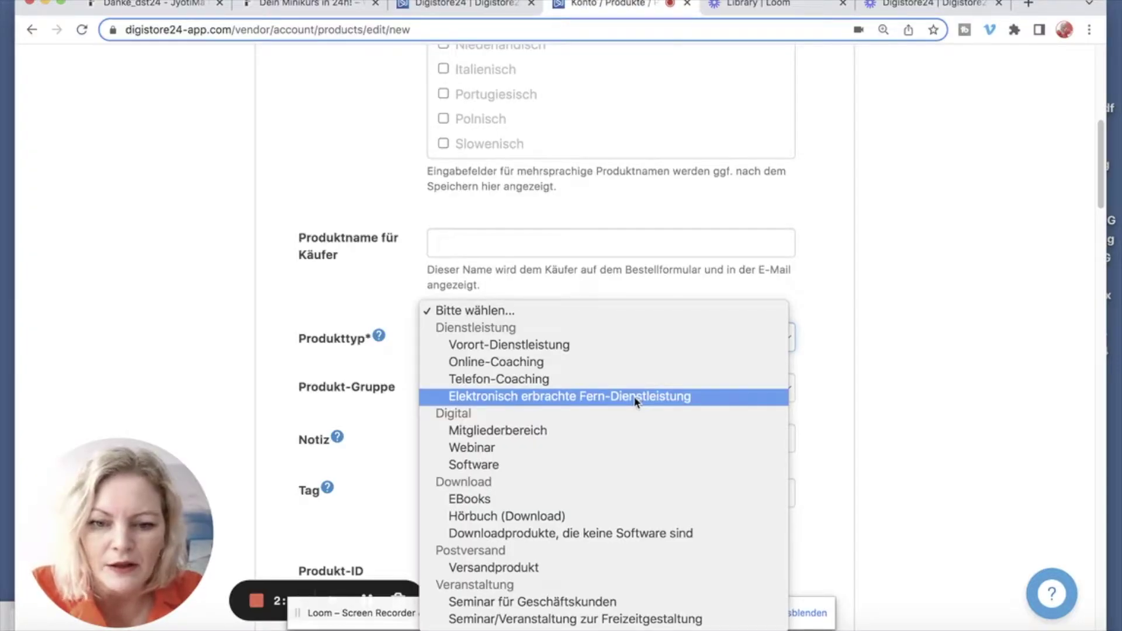
{"action": "left_click", "coordinate": [577, 432]}
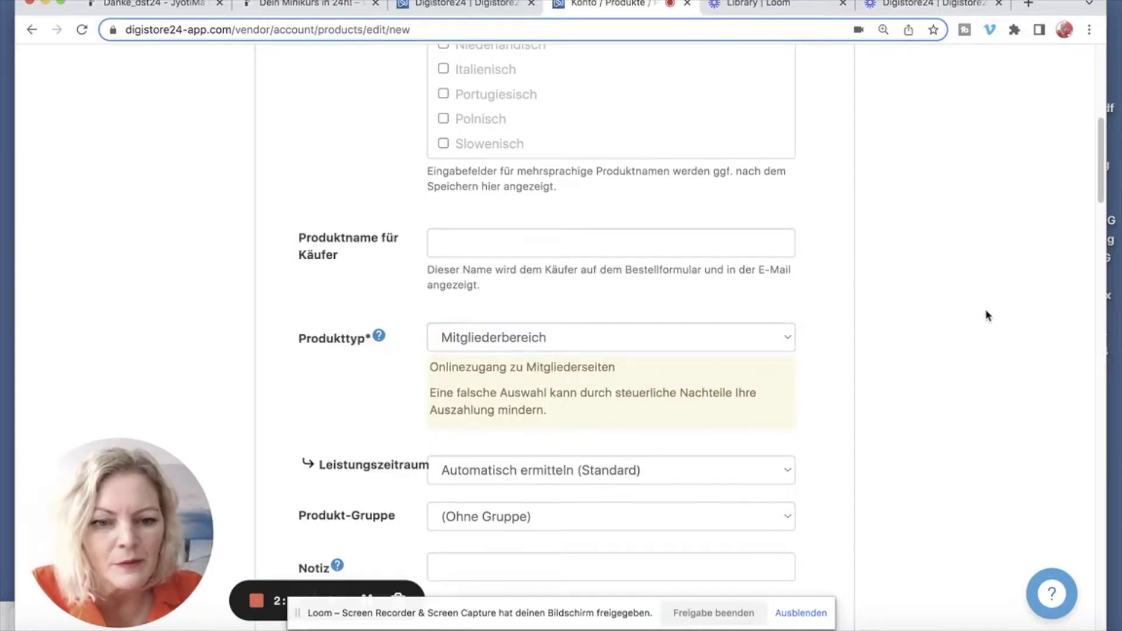
- Set the product's affiliate commission to 30 %
{"action": "scroll", "coordinate": [987, 315], "scroll_direction": "down", "scroll_amount": 5}
{"action": "scroll", "coordinate": [986, 315], "scroll_direction": "down", "scroll_amount": 5}
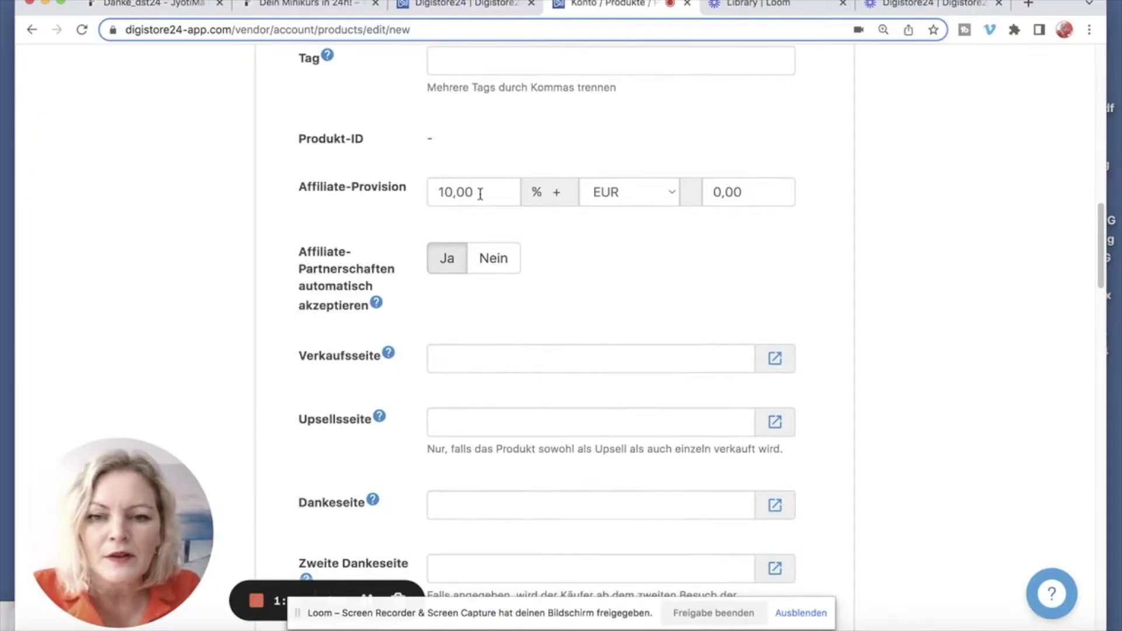
{"action": "left_click", "coordinate": [428, 192]}
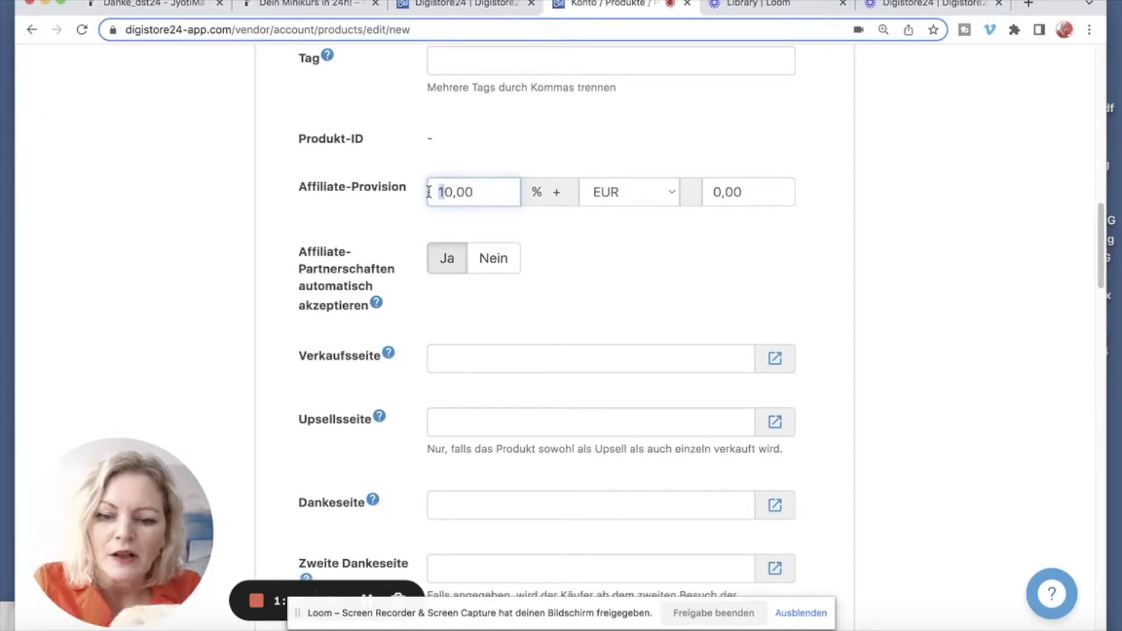
{"action": "type", "text": "3"}
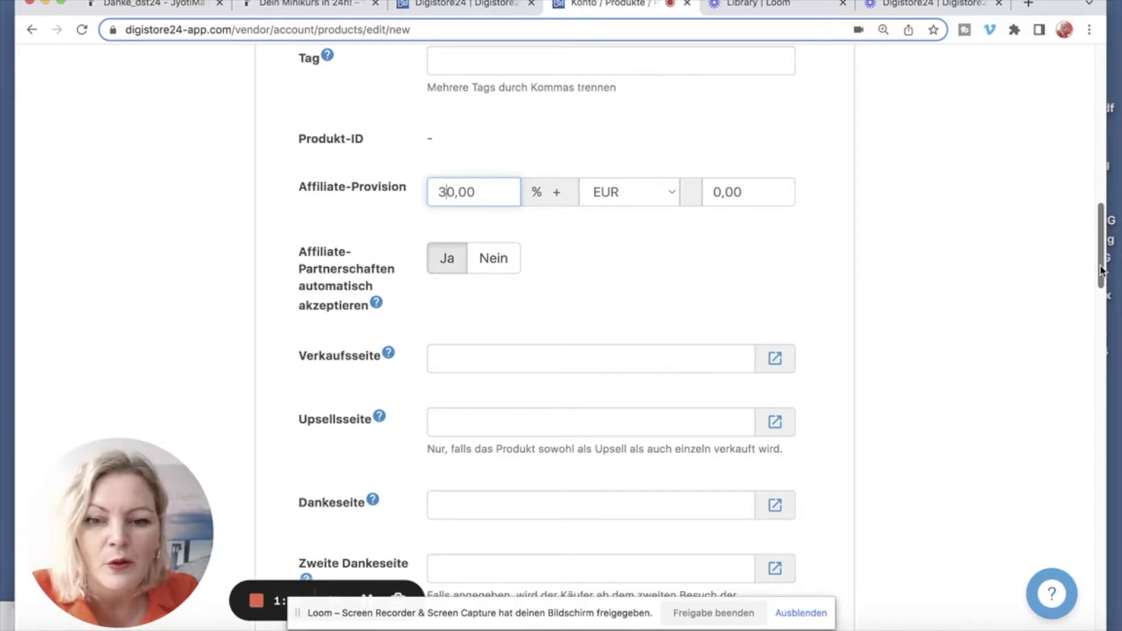
{"action": "scroll", "coordinate": [1101, 270], "scroll_direction": "down", "scroll_amount": 5}
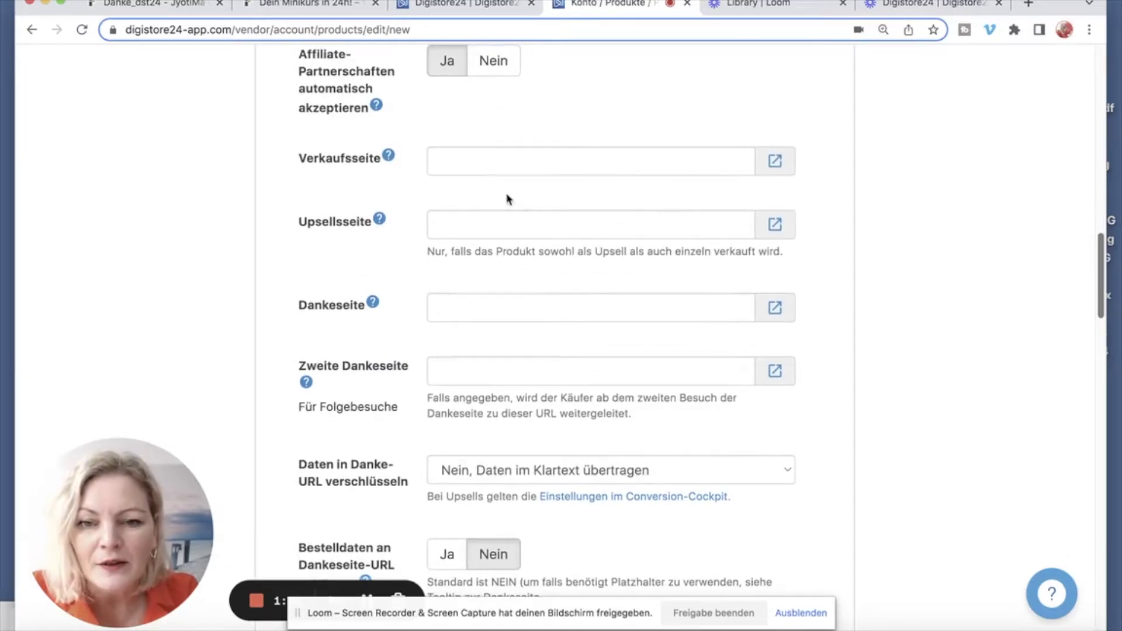
{"action": "left_click", "coordinate": [389, 156]}
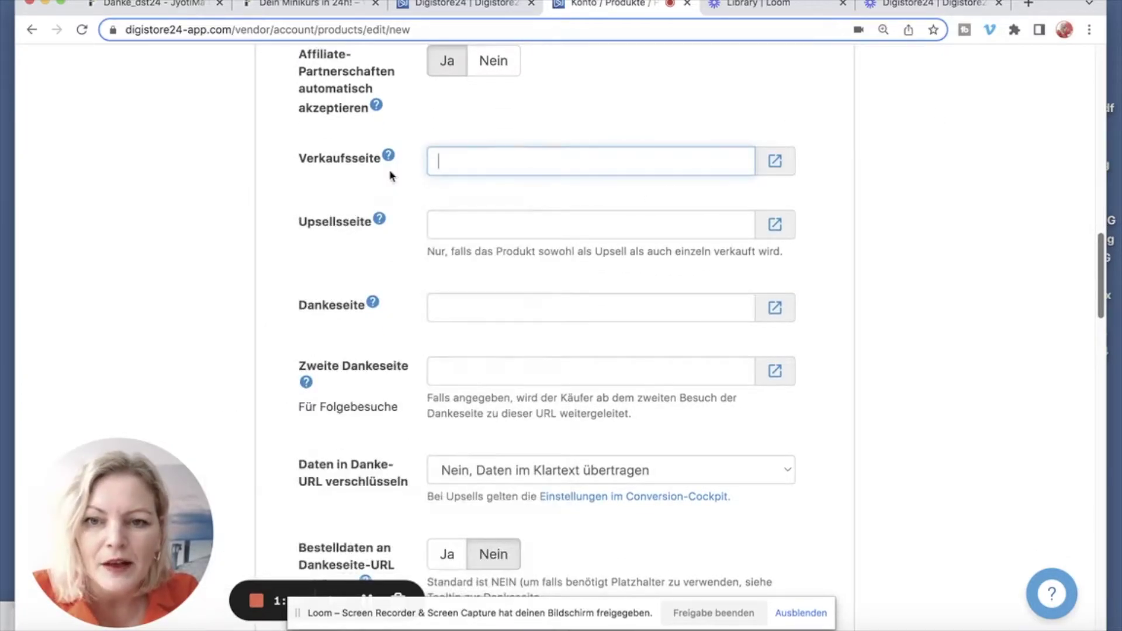
{"action": "left_click", "coordinate": [360, 8]}
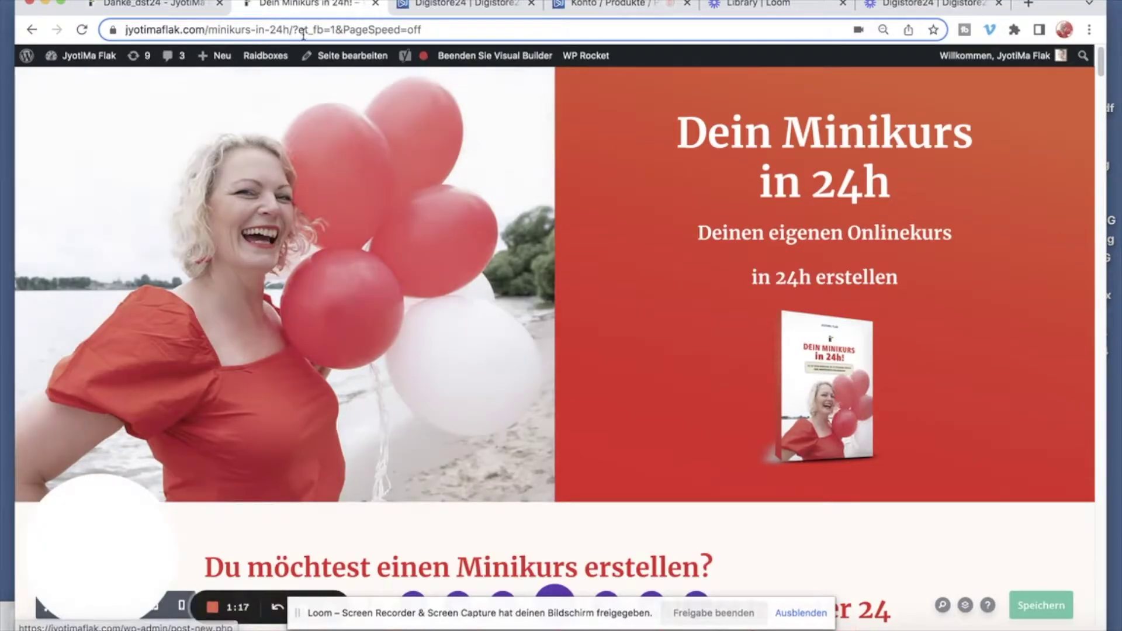
{"action": "left_click", "coordinate": [288, 26]}
{"action": "key", "text": "super+c"}
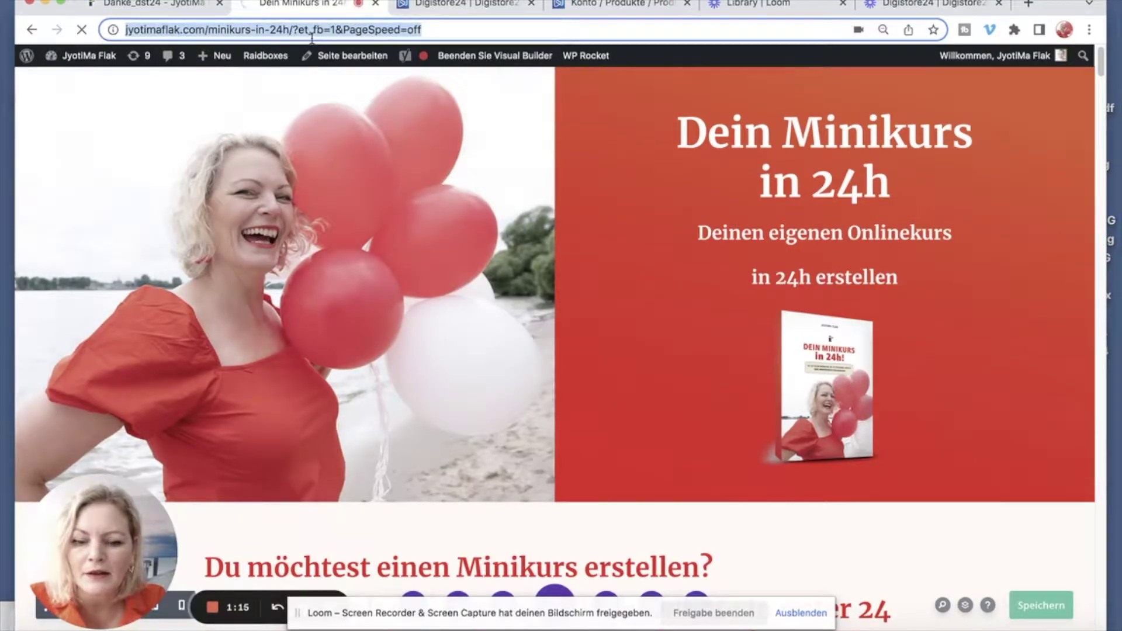
{"action": "left_click", "coordinate": [616, 3]}
{"action": "key", "text": "super+v"}
{"action": "left_click_drag", "start_coordinate": [587, 161], "coordinate": [860, 219]}
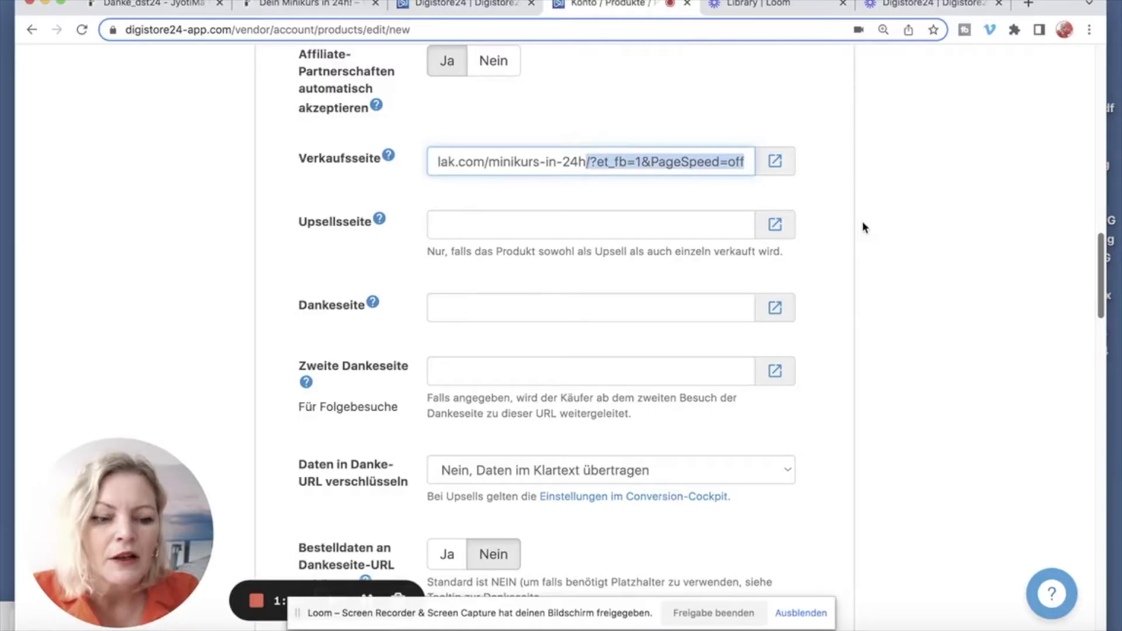
{"action": "key", "text": "BackSpace"}
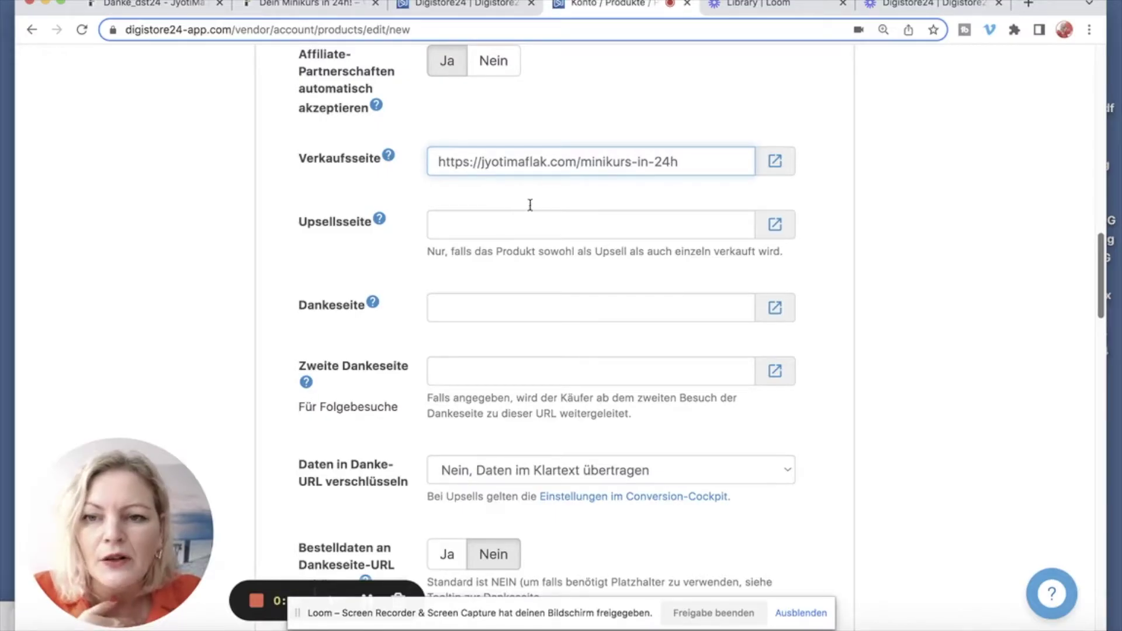
- Consult the thank-you page and save the new product's properties
{"action": "left_click", "coordinate": [141, 5]}
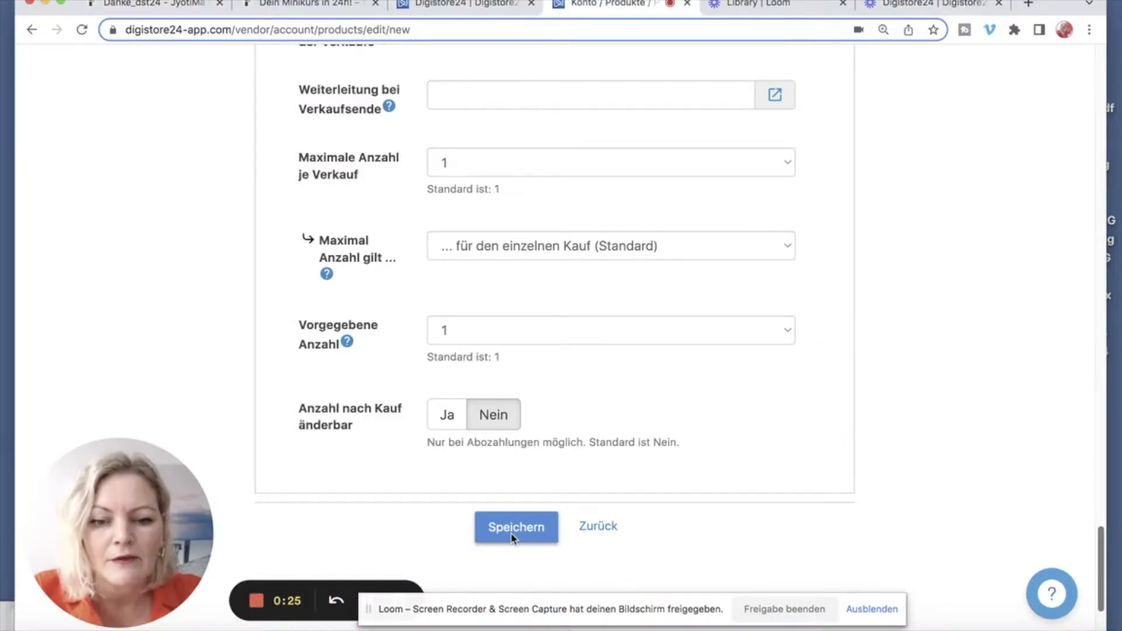
{"action": "left_click", "coordinate": [506, 535]}
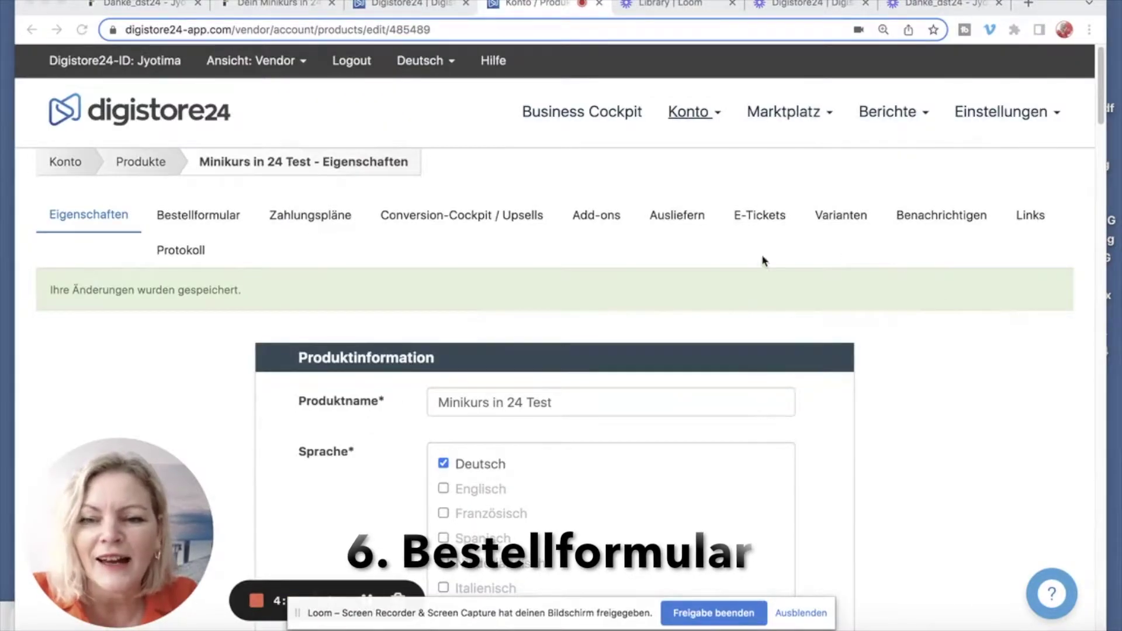
- Set the existing "Umsatz verdoppelt mit der Minikurs-Methode, Zack, Kunden!" banner as the product image in the order form settings
{"action": "left_click", "coordinate": [205, 219]}
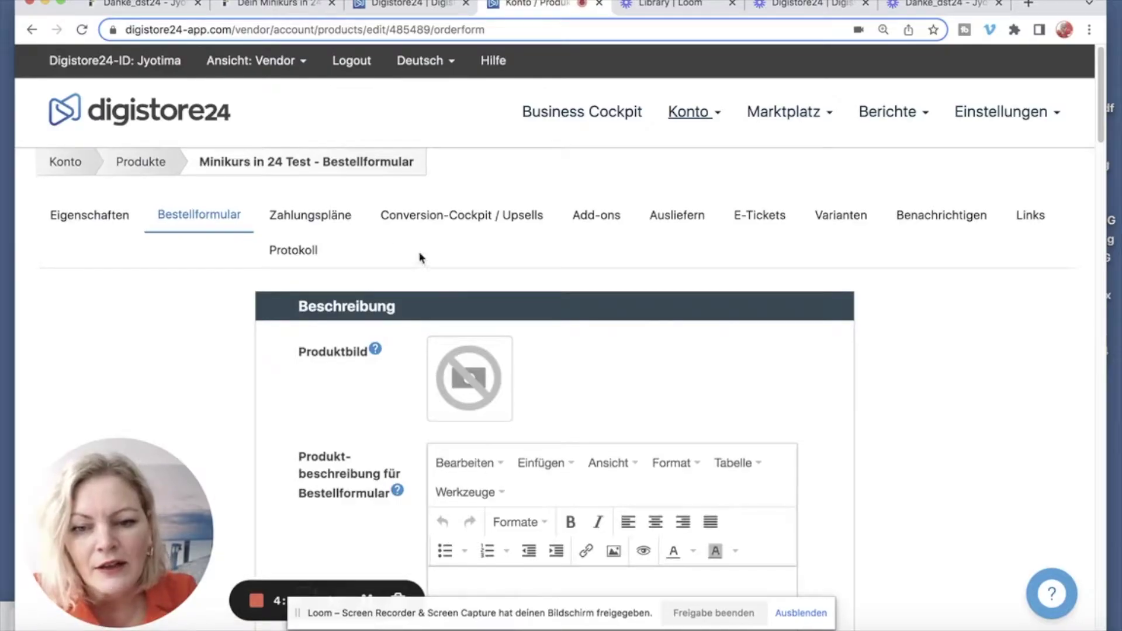
{"action": "left_click", "coordinate": [479, 397]}
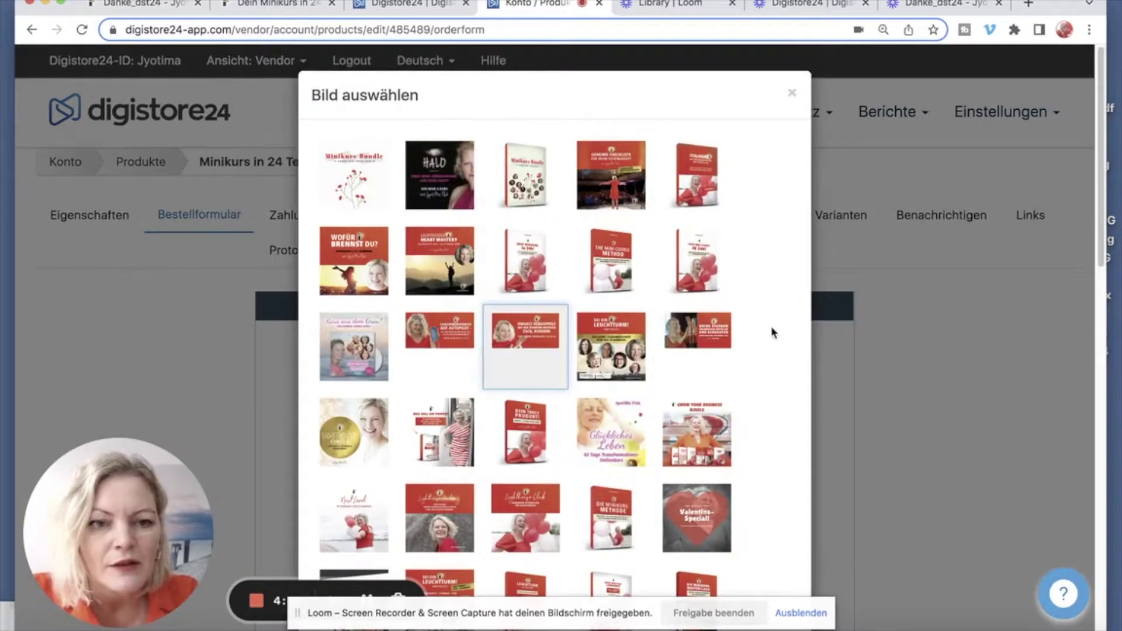
{"action": "scroll", "coordinate": [767, 359], "scroll_direction": "down", "scroll_amount": 10}
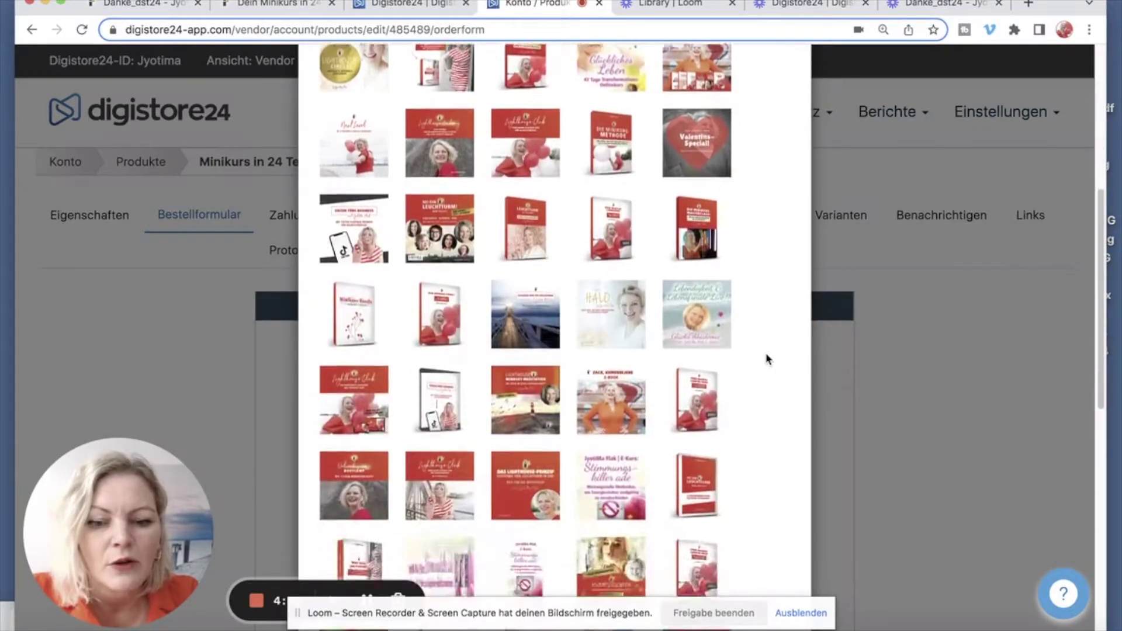
{"action": "scroll", "coordinate": [767, 359], "scroll_direction": "down", "scroll_amount": 3}
{"action": "left_click", "coordinate": [637, 380]}
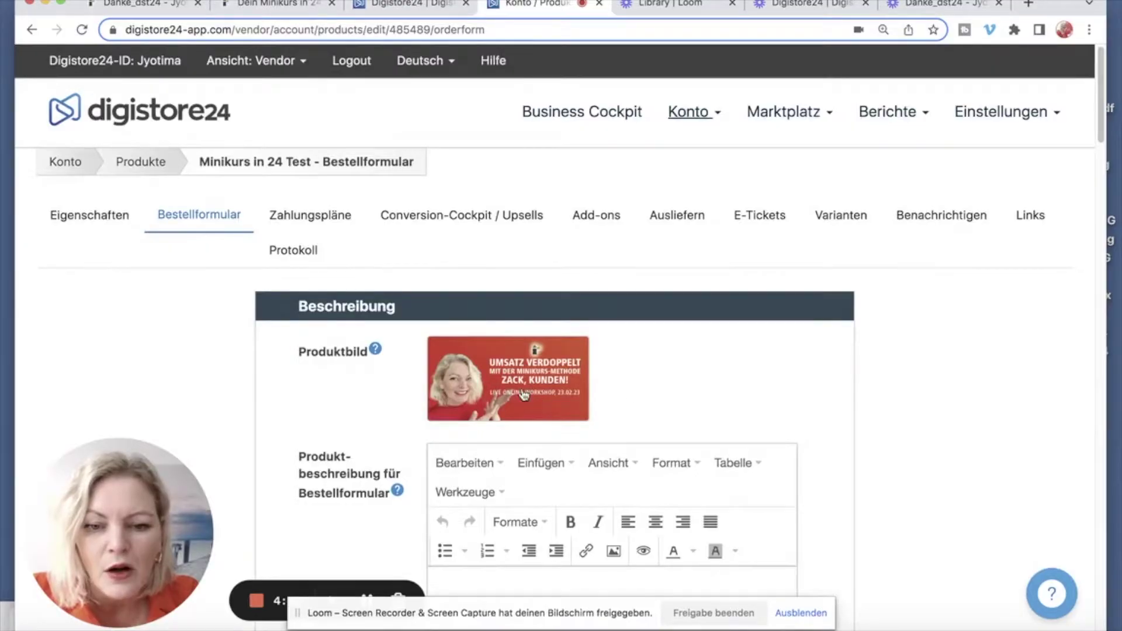
- Examine the order form settings for the product descriptions, technical support contact and usage notes
{"action": "left_click_drag", "start_coordinate": [1101, 113], "coordinate": [1098, 149]}
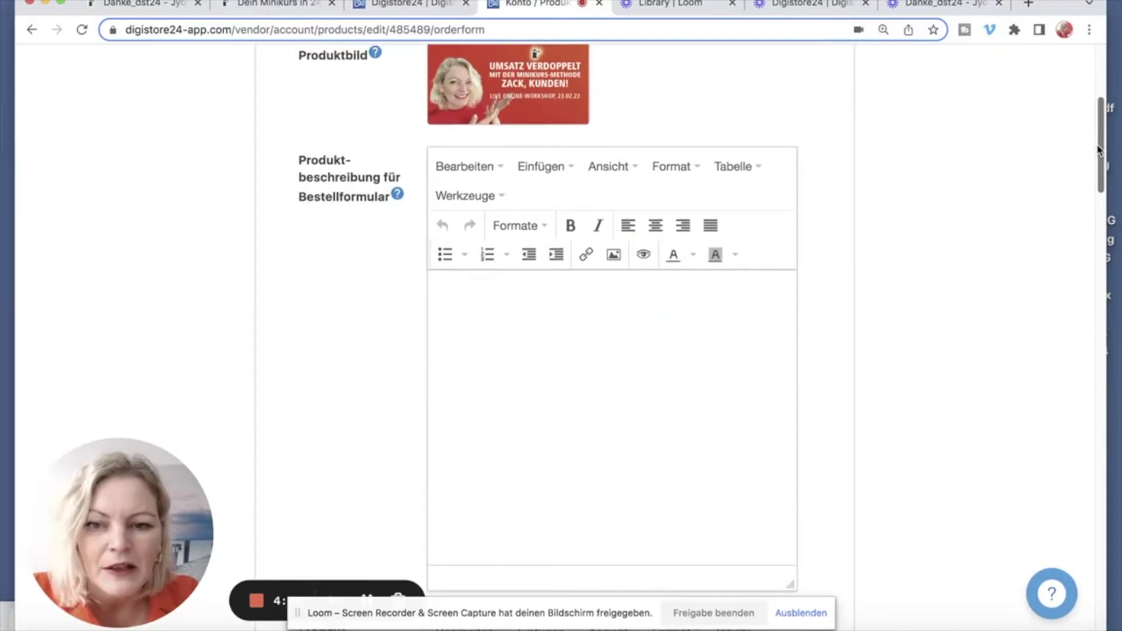
{"action": "left_click", "coordinate": [615, 357]}
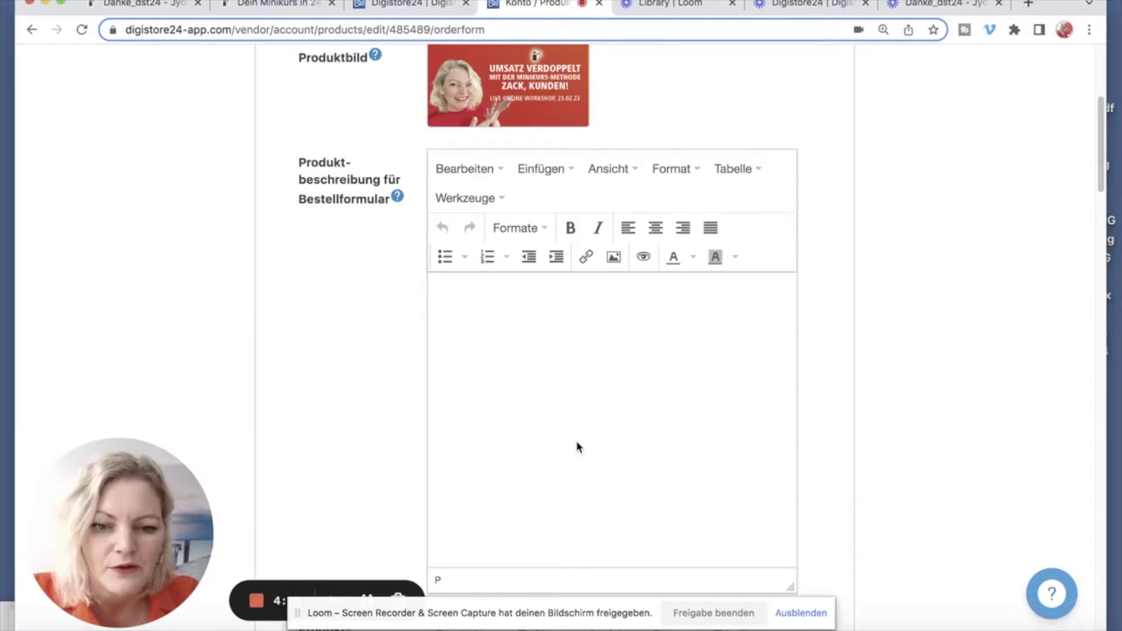
{"action": "scroll", "coordinate": [921, 365], "scroll_direction": "down", "scroll_amount": 5}
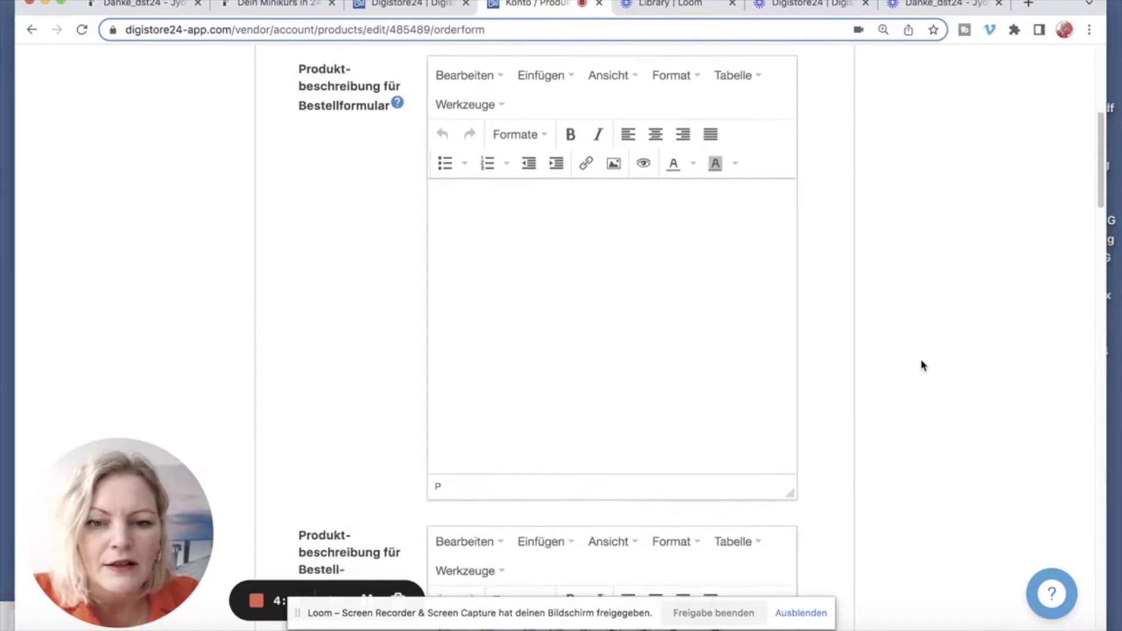
{"action": "scroll", "coordinate": [921, 366], "scroll_direction": "down", "scroll_amount": 3}
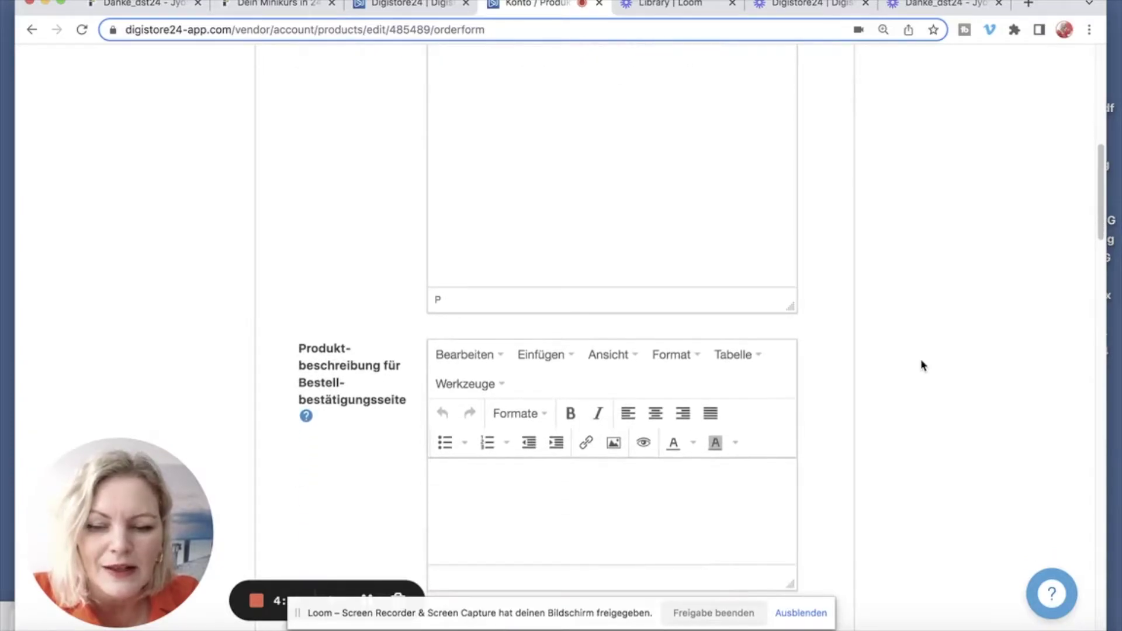
{"action": "scroll", "coordinate": [921, 365], "scroll_direction": "down", "scroll_amount": 7}
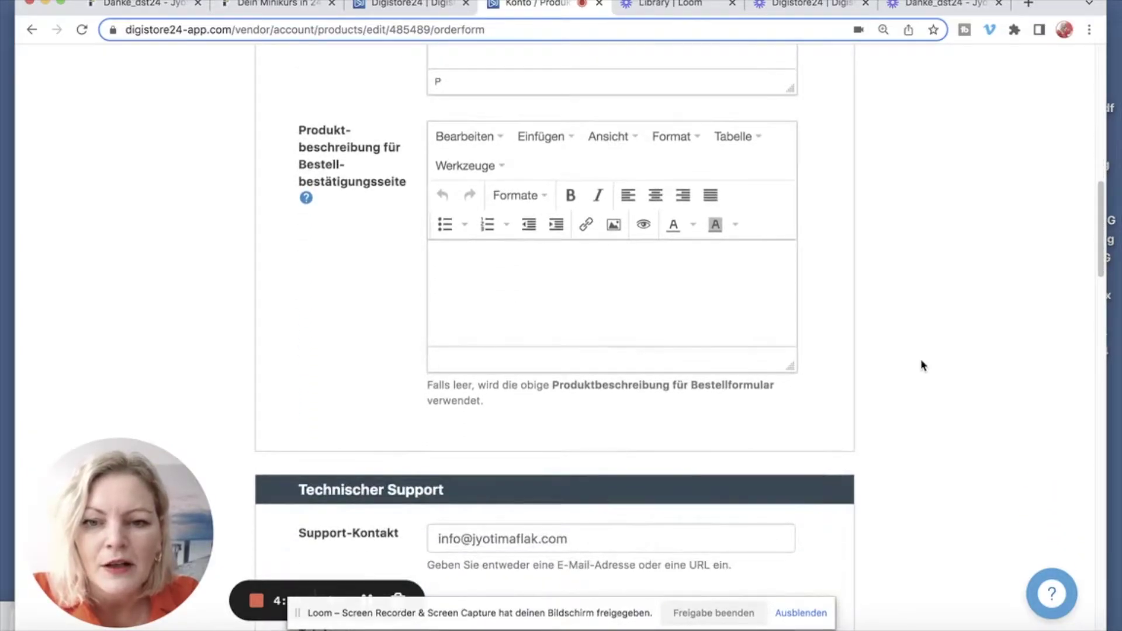
{"action": "scroll", "coordinate": [921, 366], "scroll_direction": "down", "scroll_amount": 6}
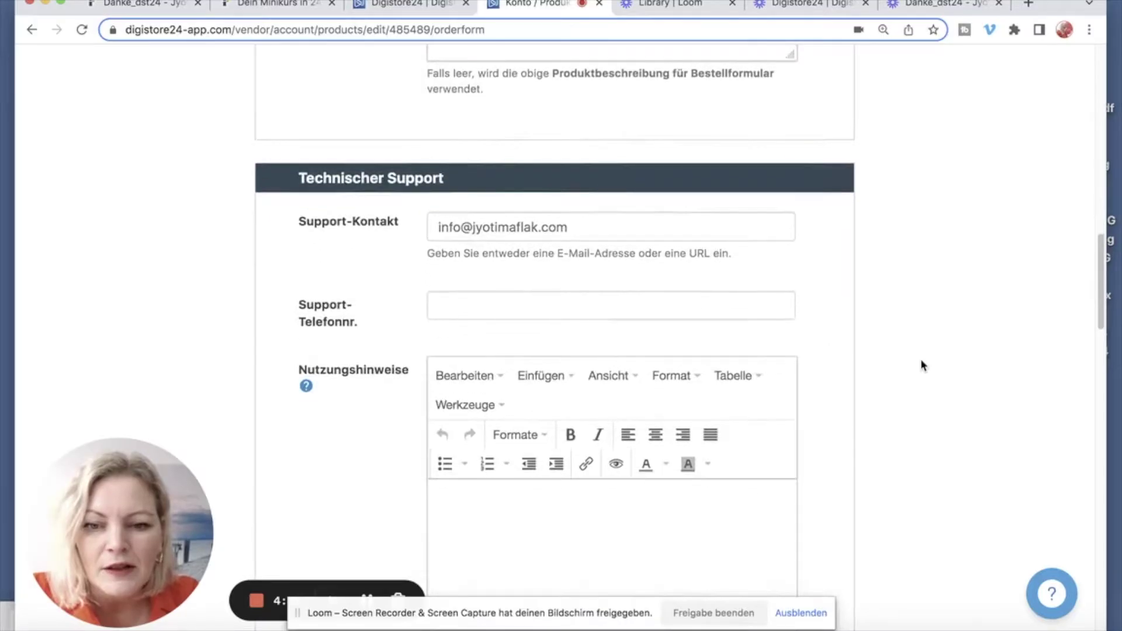
{"action": "scroll", "coordinate": [921, 361], "scroll_direction": "down", "scroll_amount": 6}
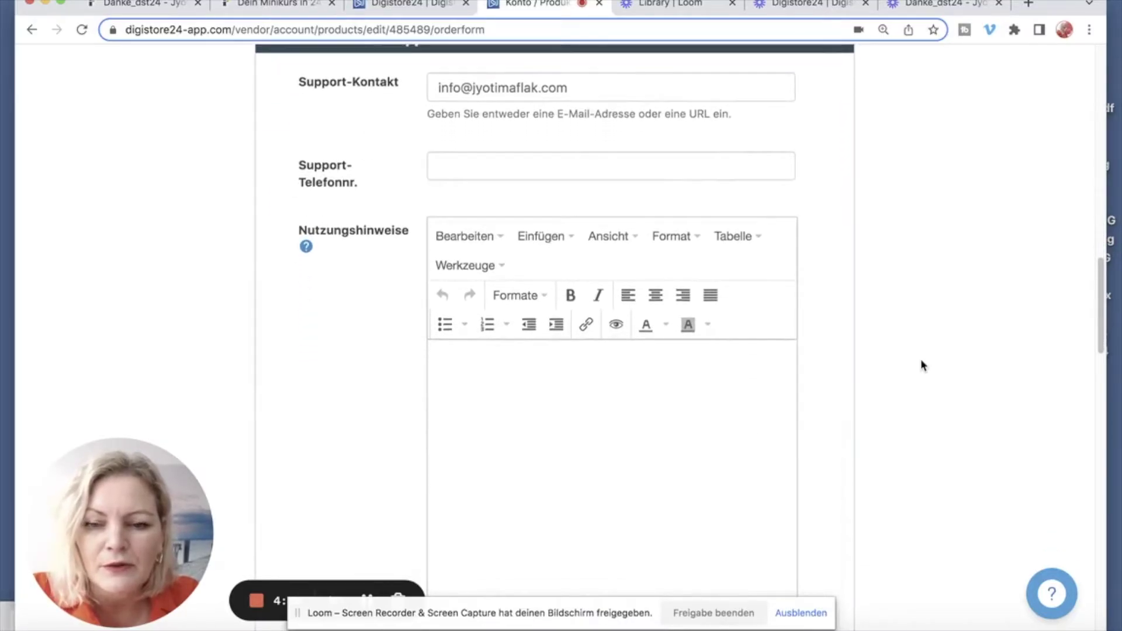
- Assign the order form "87946 - Neues Bestellformular" and the social proof bubble "14062 - Bubble" to the product
{"action": "scroll", "coordinate": [921, 365], "scroll_direction": "down", "scroll_amount": 3}
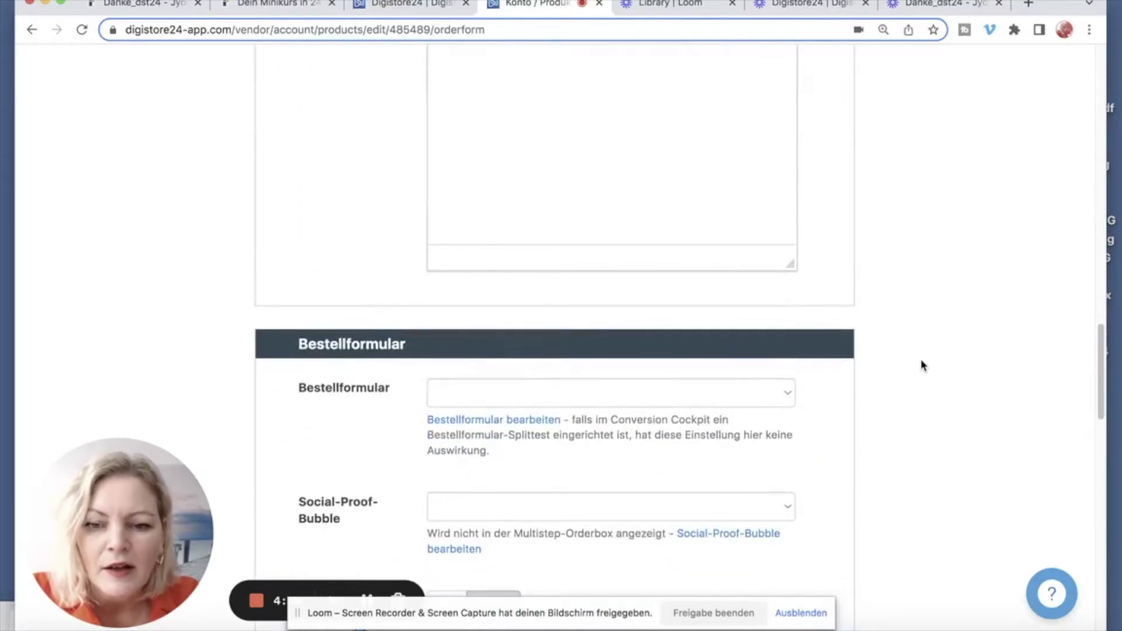
{"action": "scroll", "coordinate": [921, 365], "scroll_direction": "down", "scroll_amount": 4}
{"action": "scroll", "coordinate": [921, 365], "scroll_direction": "down", "scroll_amount": 2}
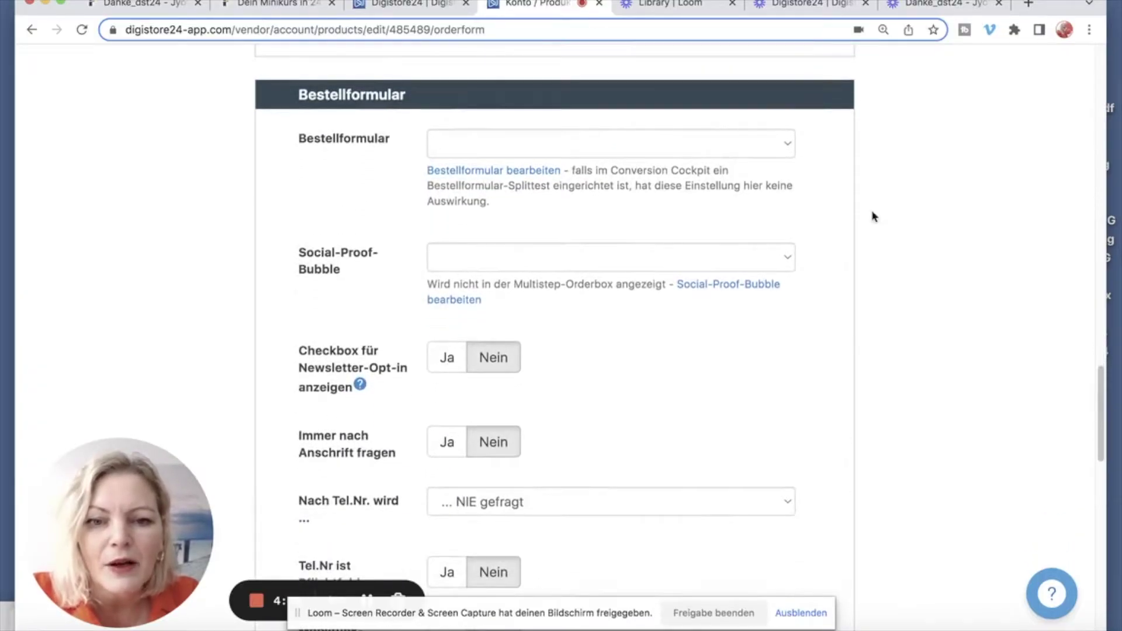
{"action": "left_click", "coordinate": [687, 156]}
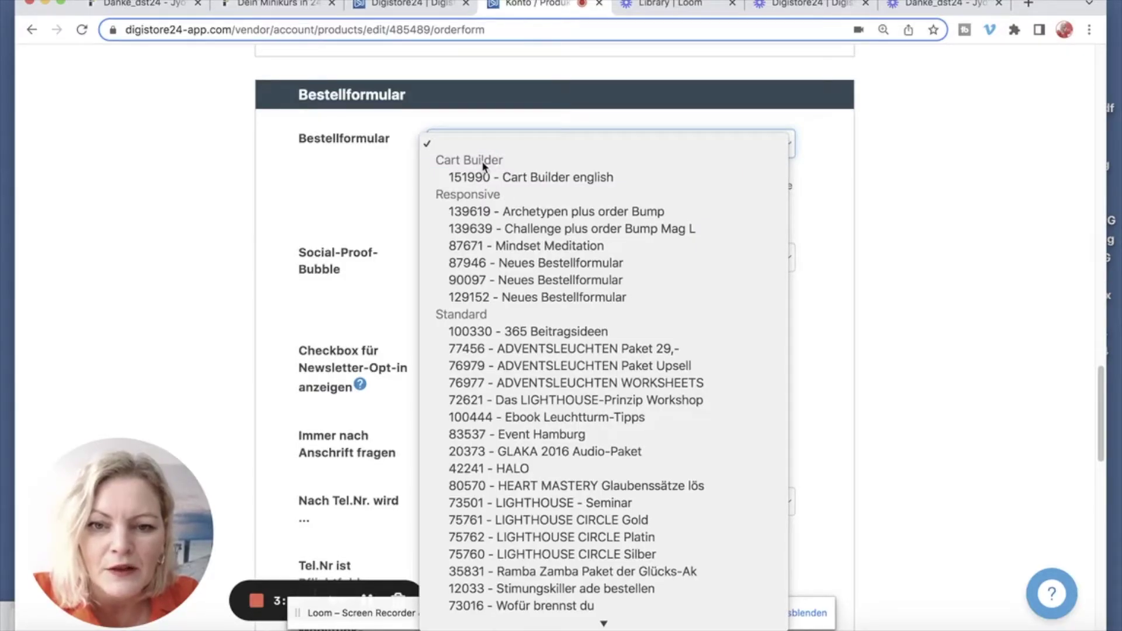
{"action": "left_click", "coordinate": [486, 266]}
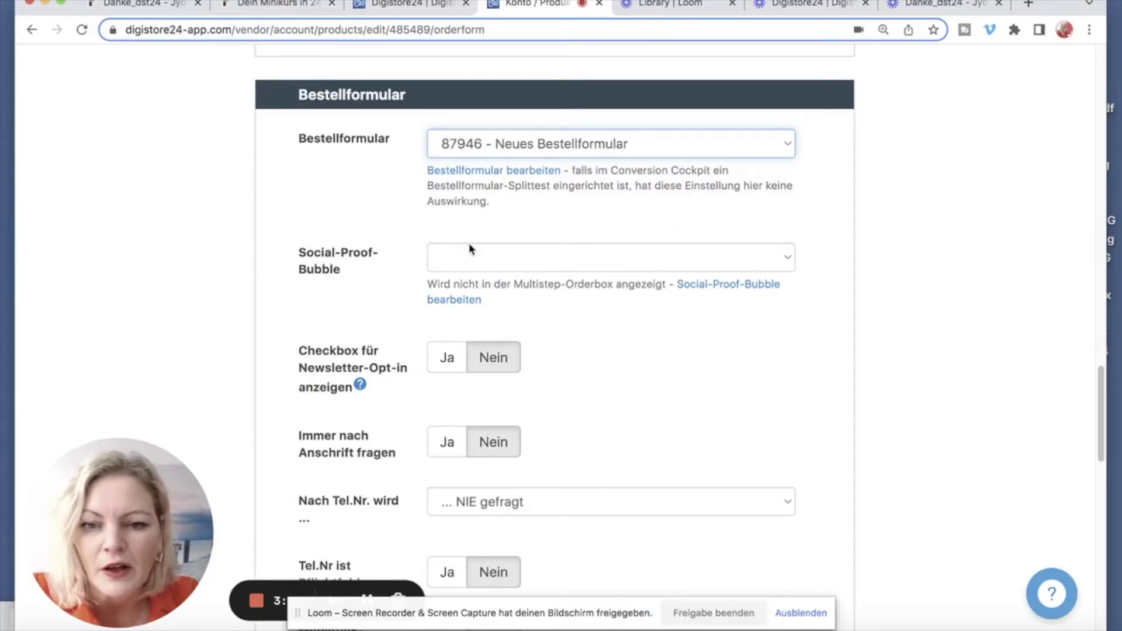
{"action": "left_click", "coordinate": [460, 264]}
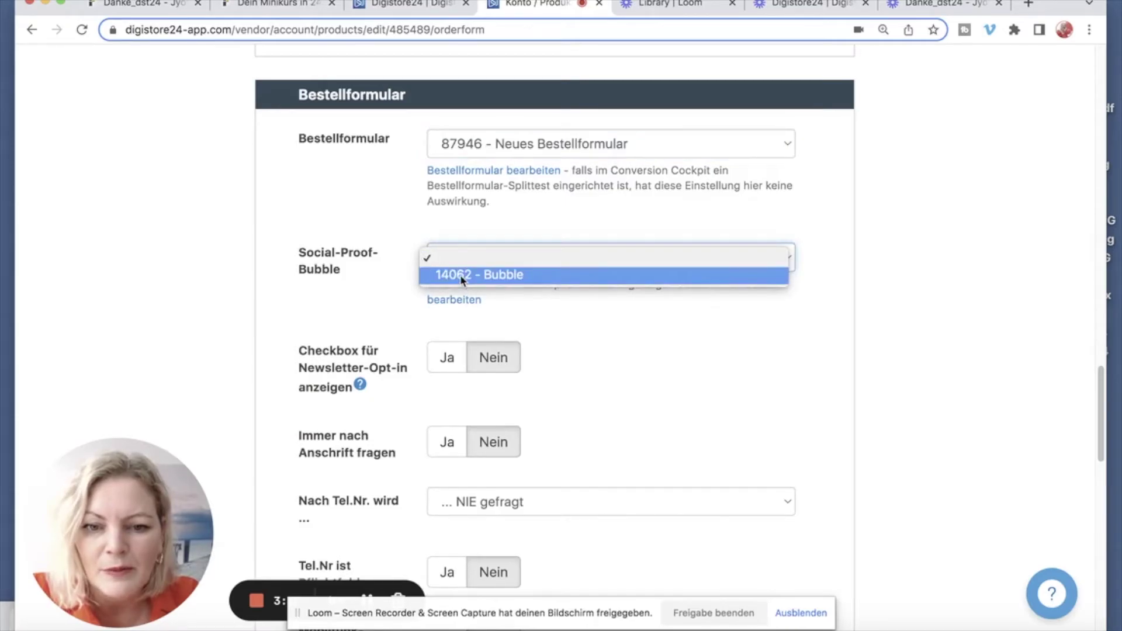
{"action": "left_click", "coordinate": [462, 276]}
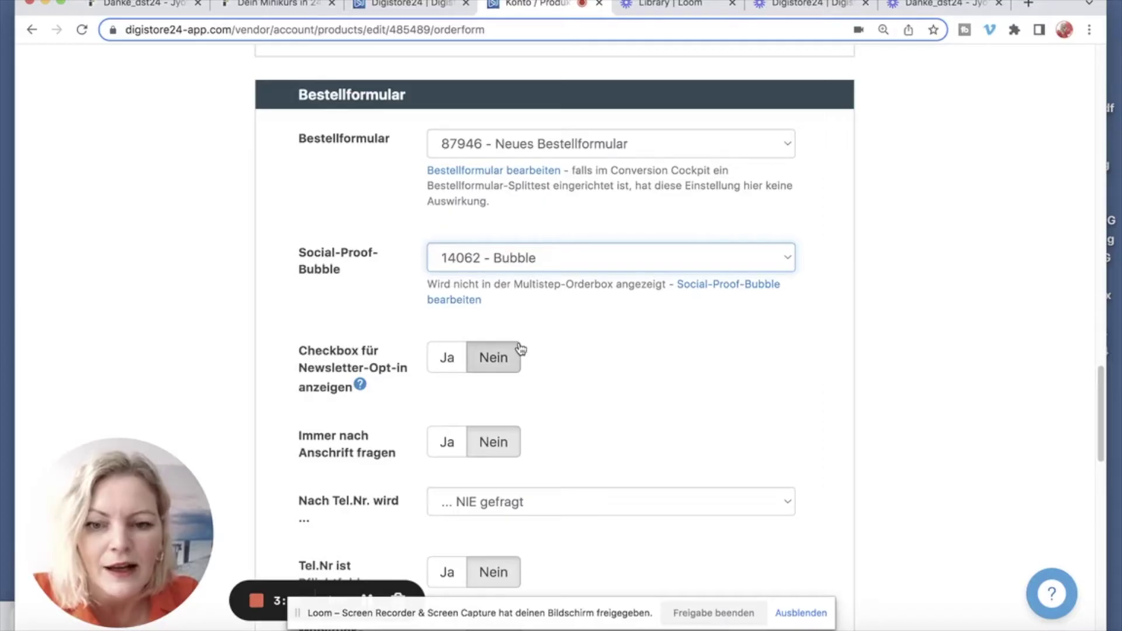
{"action": "left_click", "coordinate": [692, 366]}
- Review the remaining order form options, such as phone number, salutation, company and voucher entry, and save the order form settings
{"action": "scroll", "coordinate": [692, 365], "scroll_direction": "down", "scroll_amount": 2}
{"action": "scroll", "coordinate": [692, 365], "scroll_direction": "down", "scroll_amount": 3}
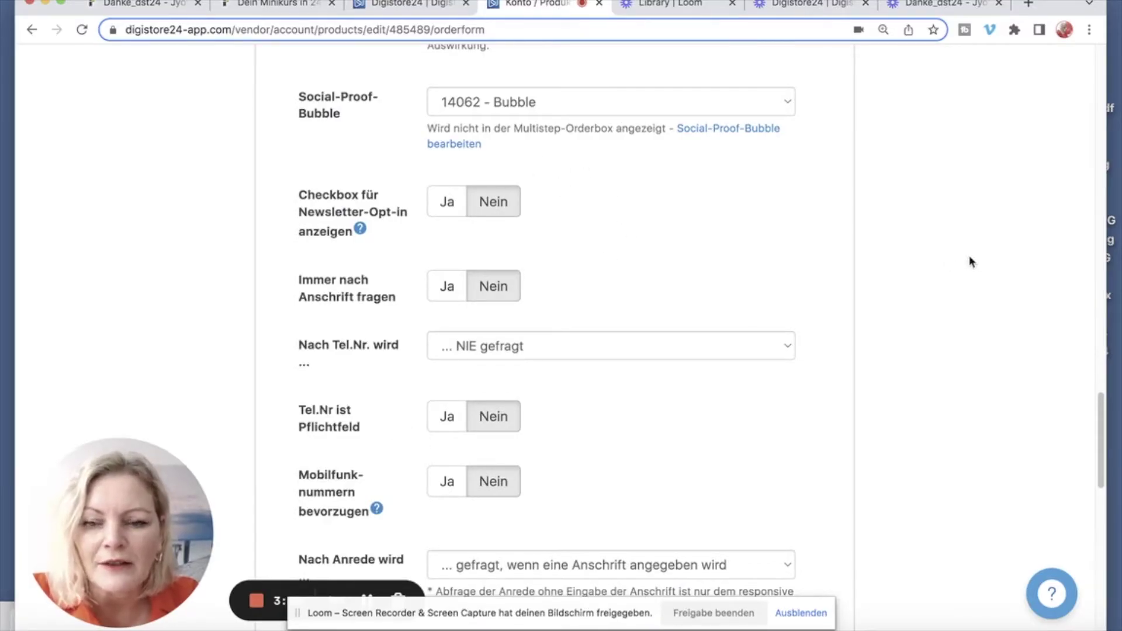
{"action": "scroll", "coordinate": [970, 260], "scroll_direction": "down", "scroll_amount": 6}
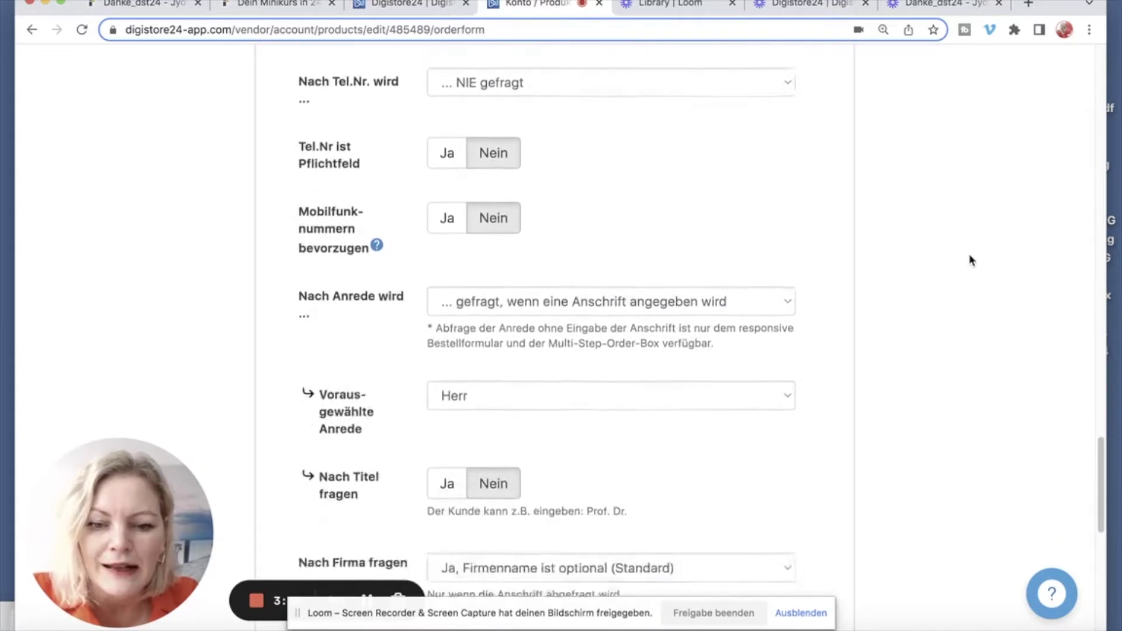
{"action": "scroll", "coordinate": [970, 260], "scroll_direction": "down", "scroll_amount": 7}
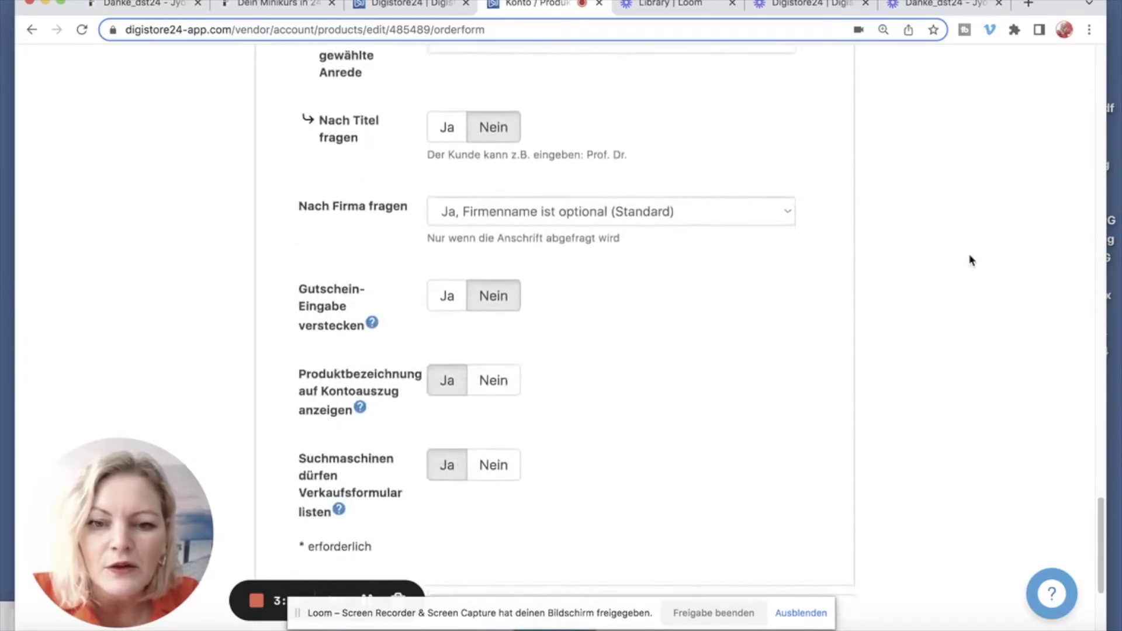
{"action": "scroll", "coordinate": [970, 260], "scroll_direction": "down", "scroll_amount": 3}
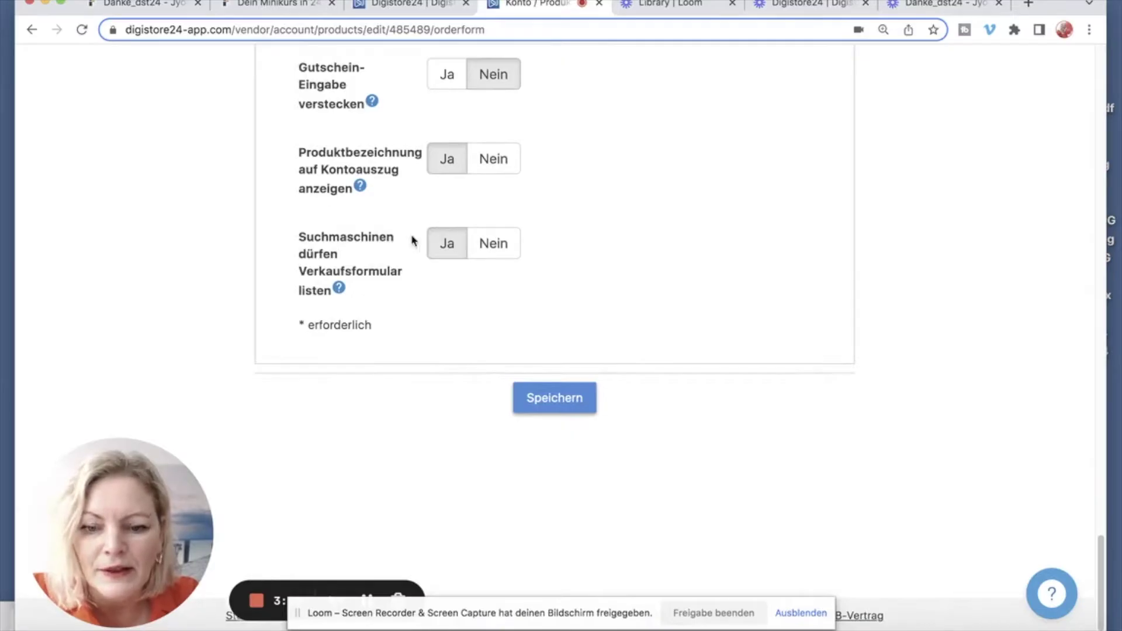
{"action": "left_click", "coordinate": [549, 402]}
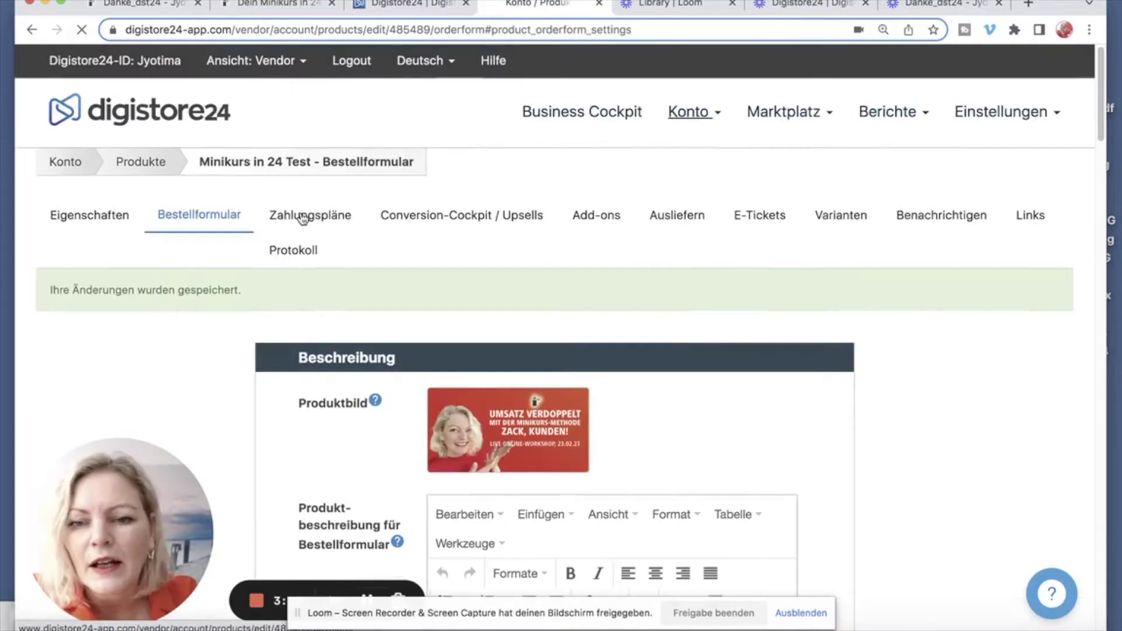
- In the product's payment plan settings, define all prices as Nettopreise and exclude SEPA-Lastschrift from the payment methods
{"action": "left_click", "coordinate": [310, 216]}
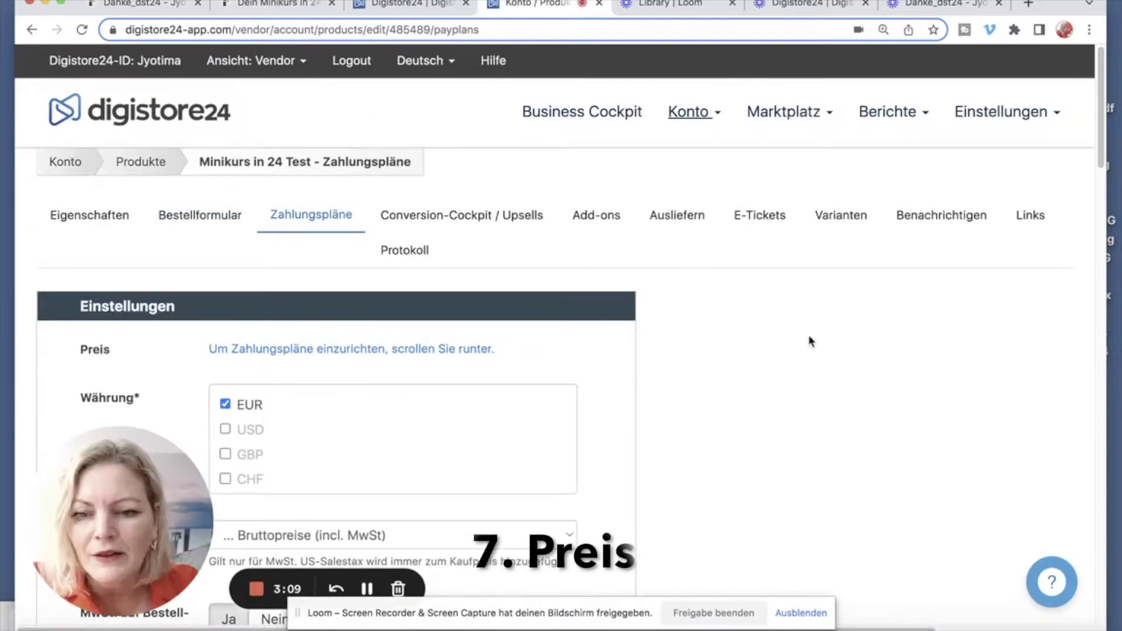
{"action": "scroll", "coordinate": [810, 340], "scroll_direction": "down", "scroll_amount": 5}
{"action": "scroll", "coordinate": [810, 340], "scroll_direction": "down", "scroll_amount": 4}
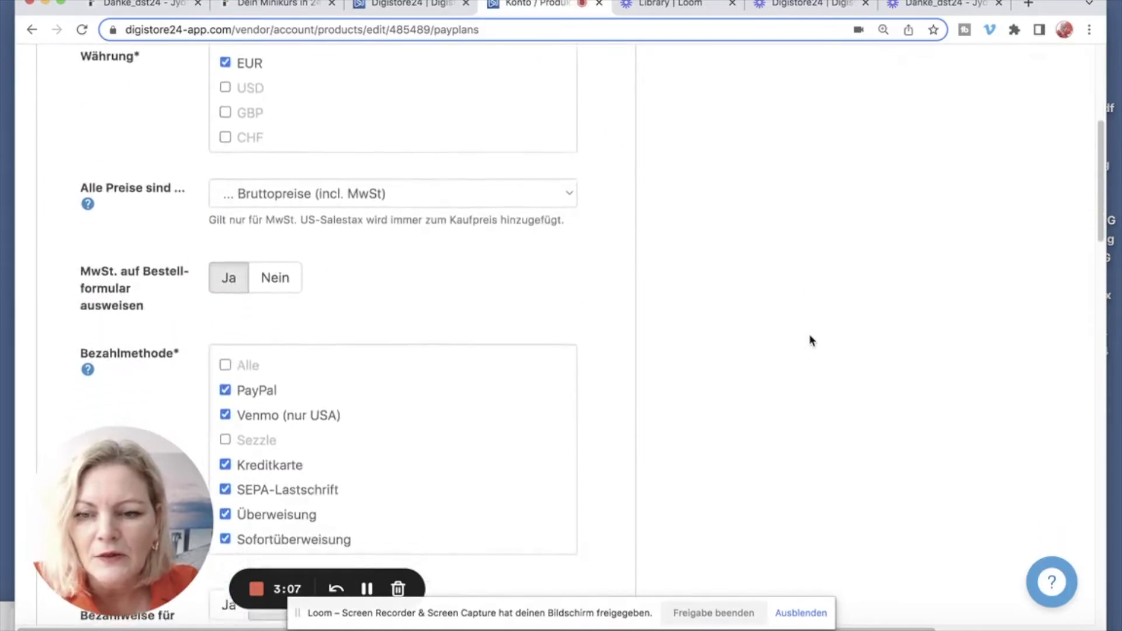
{"action": "left_click", "coordinate": [390, 193]}
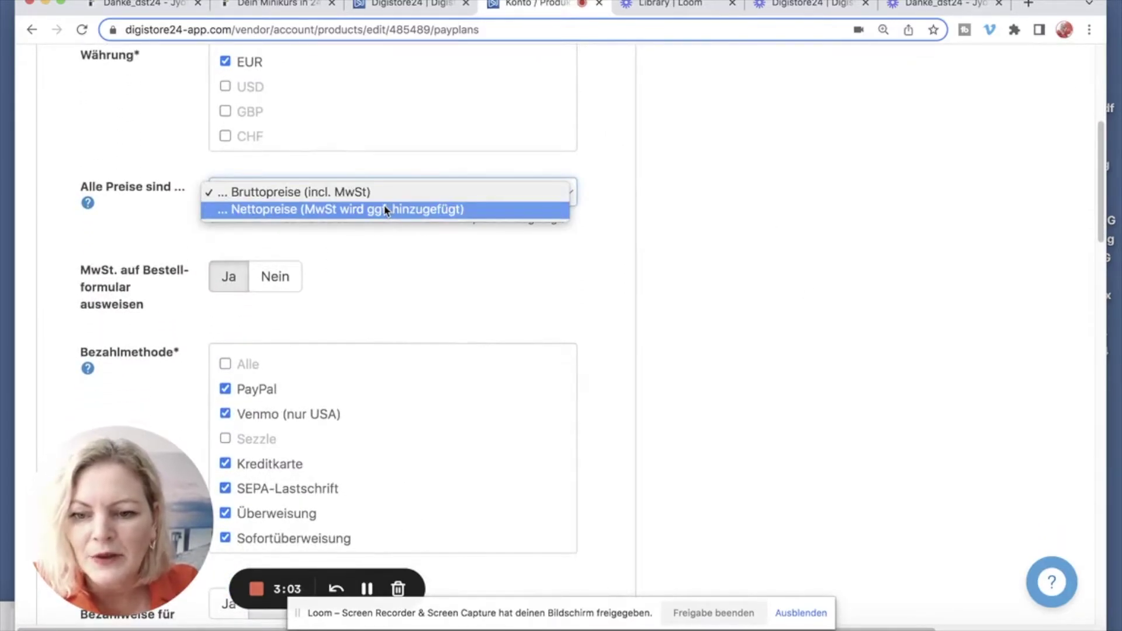
{"action": "left_click", "coordinate": [386, 210]}
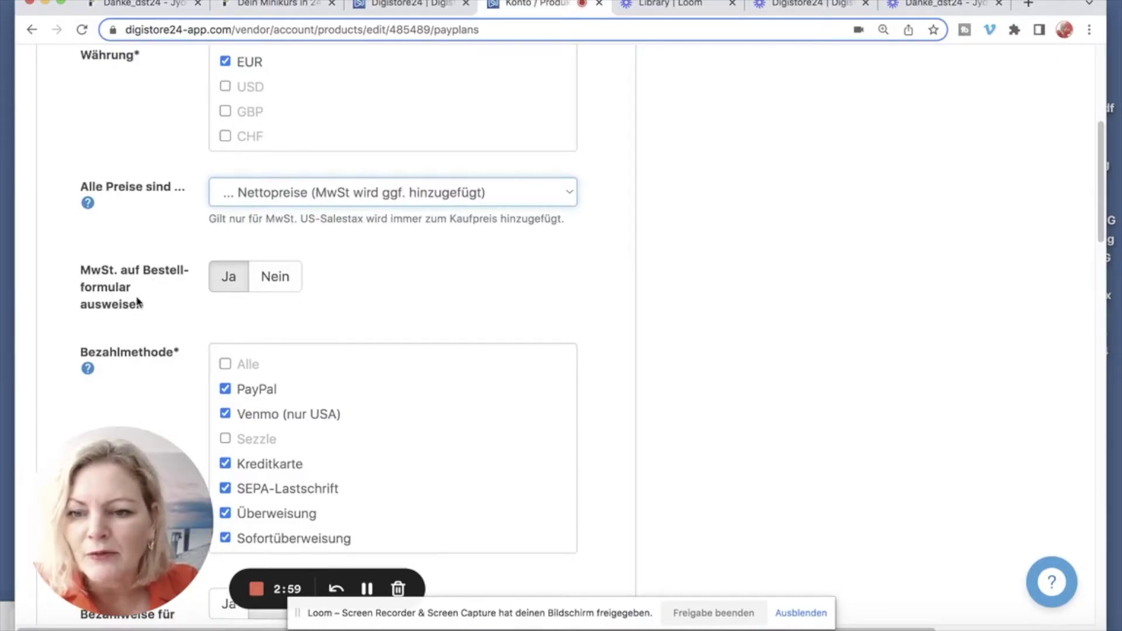
{"action": "left_click", "coordinate": [779, 266]}
{"action": "scroll", "coordinate": [780, 266], "scroll_direction": "down", "scroll_amount": 5}
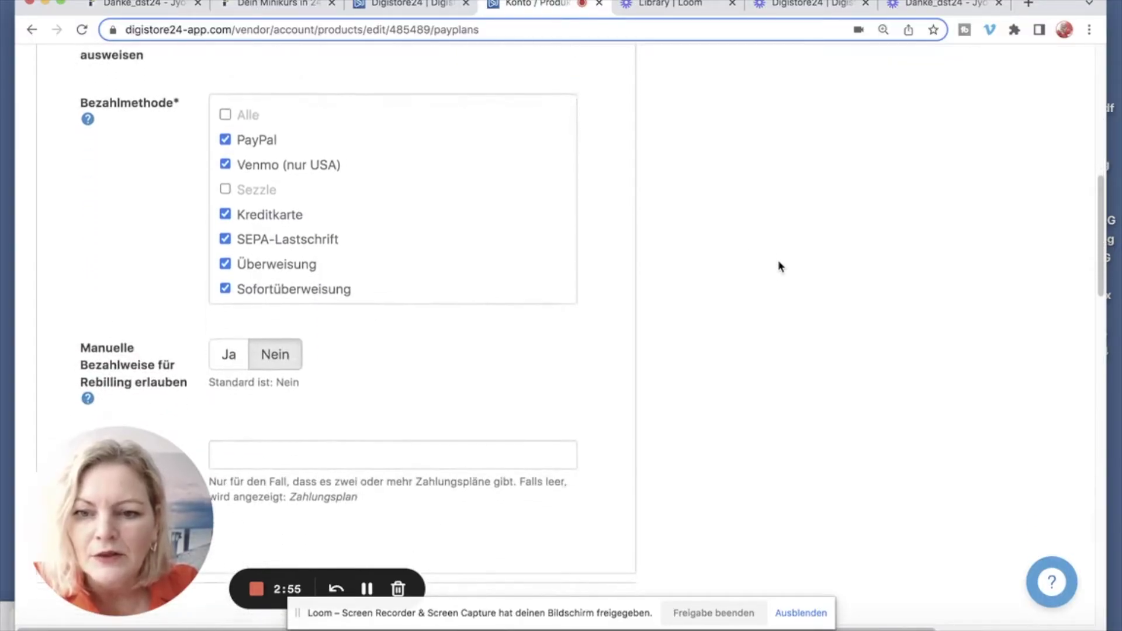
{"action": "left_click", "coordinate": [226, 240]}
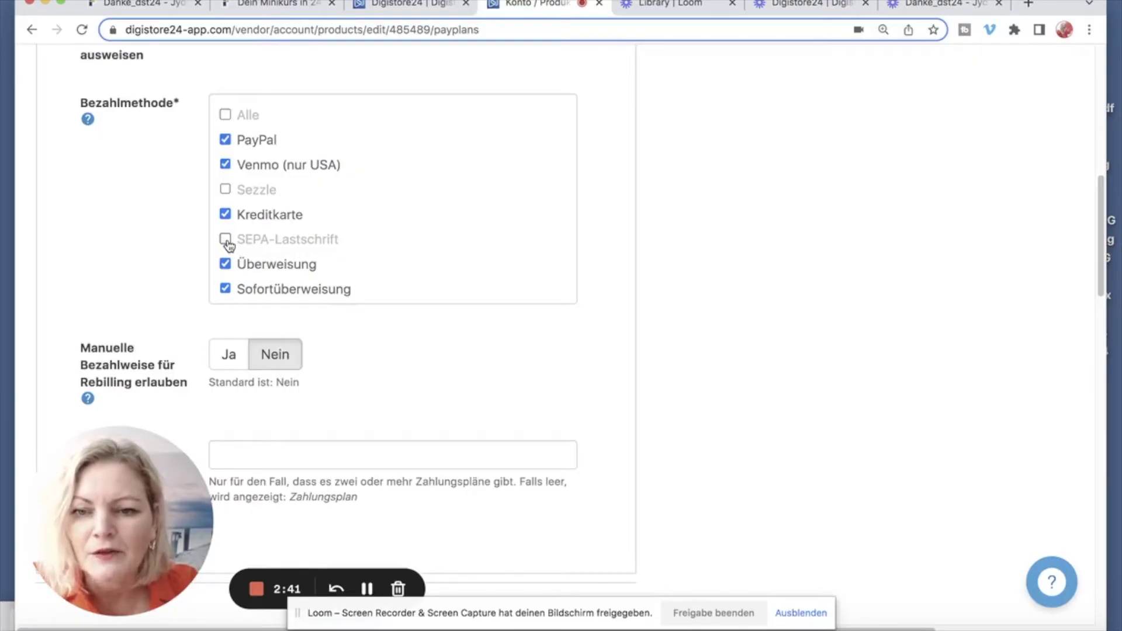
- Open the existing one-time payment plan for editing and set its first payment to 47,00 €
{"action": "scroll", "coordinate": [796, 244], "scroll_direction": "down", "scroll_amount": 5}
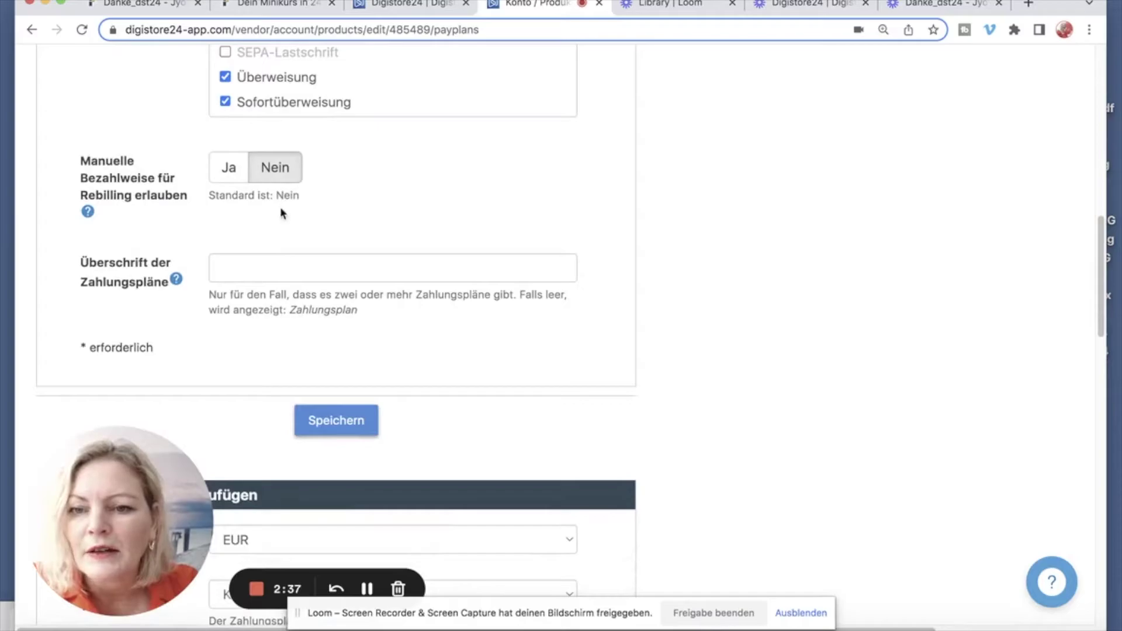
{"action": "scroll", "coordinate": [760, 283], "scroll_direction": "down", "scroll_amount": 10}
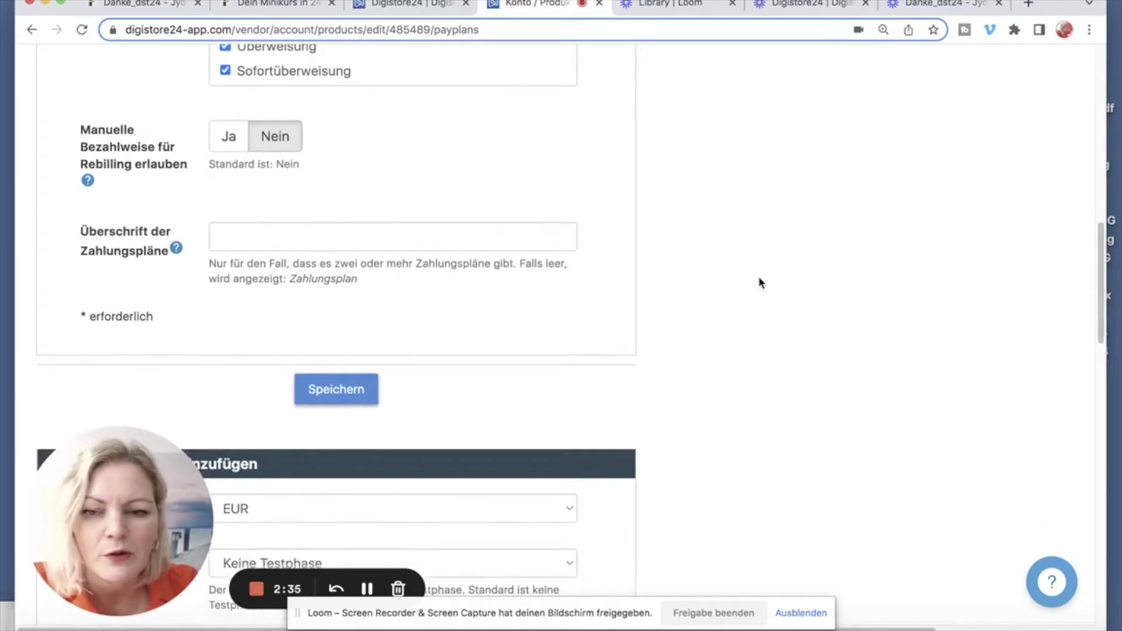
{"action": "scroll", "coordinate": [759, 282], "scroll_direction": "down", "scroll_amount": 3}
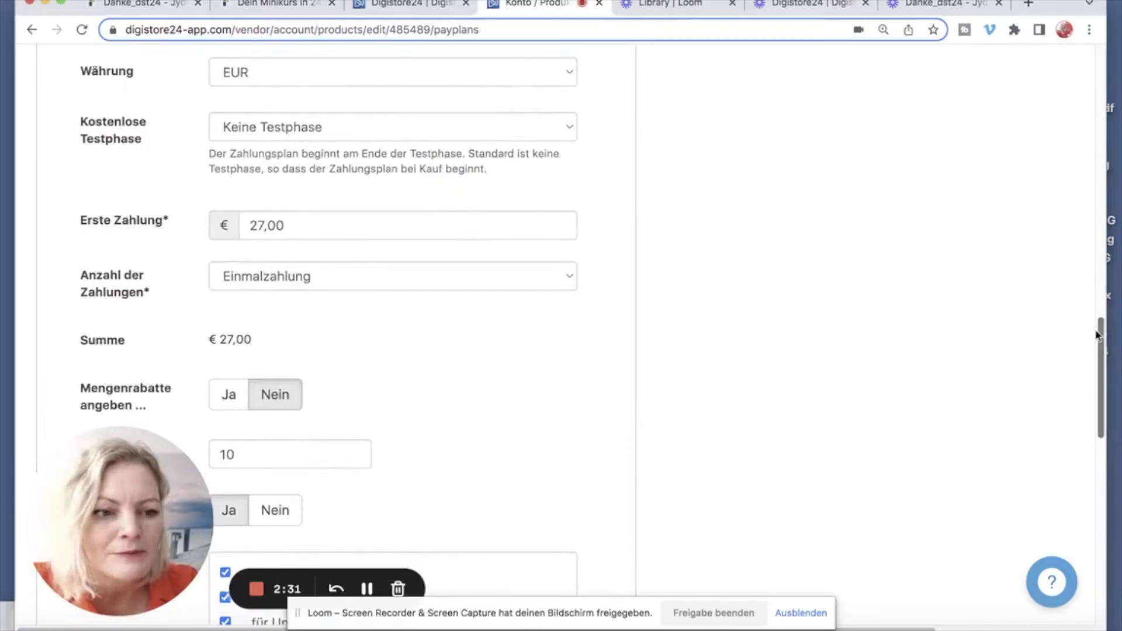
{"action": "scroll", "coordinate": [1096, 336], "scroll_direction": "down", "scroll_amount": 20}
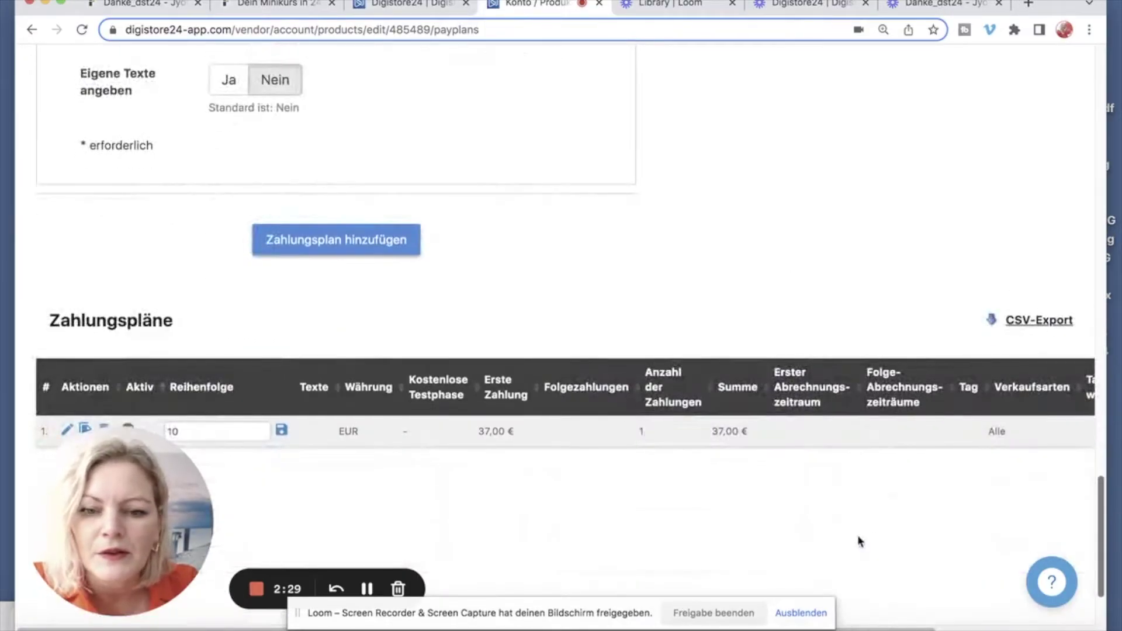
{"action": "scroll", "coordinate": [857, 534], "scroll_direction": "down", "scroll_amount": 2}
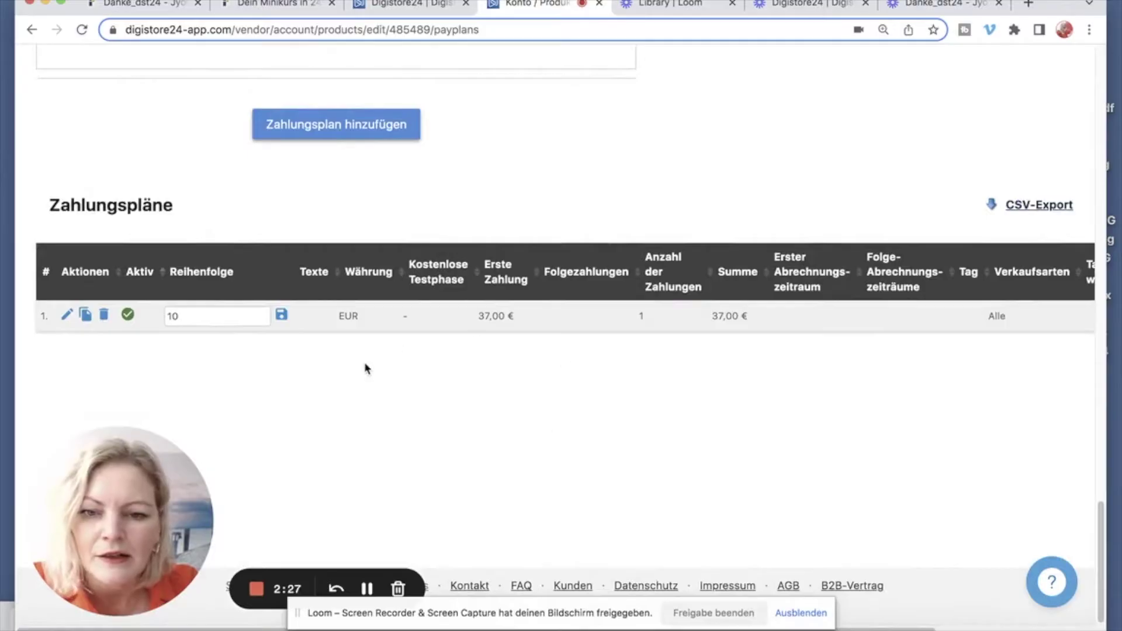
{"action": "left_click", "coordinate": [67, 315]}
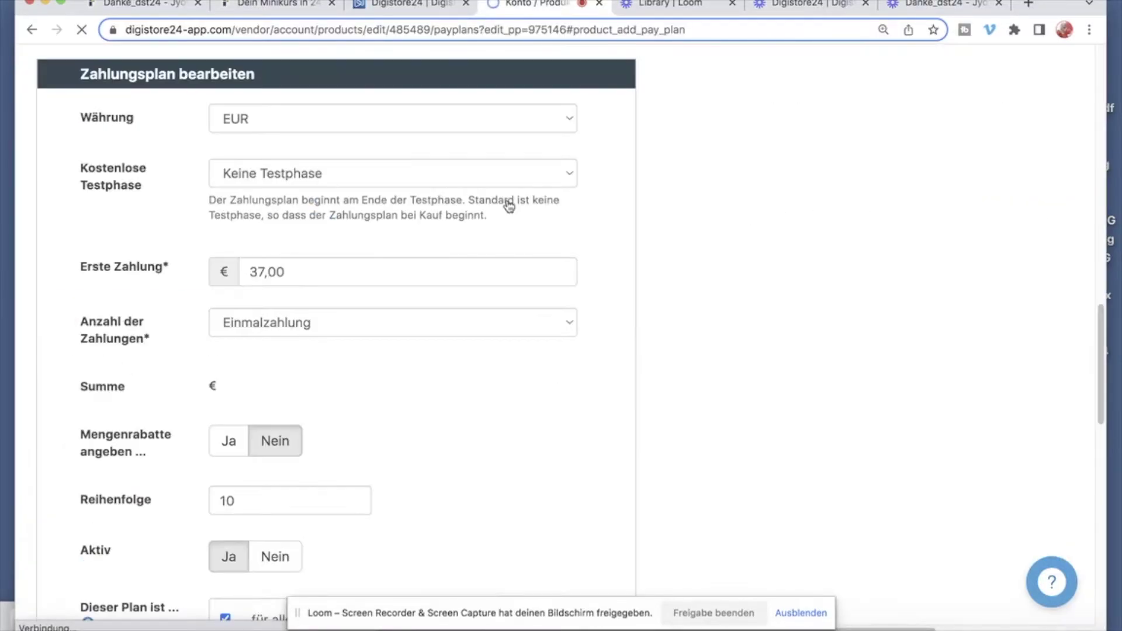
{"action": "left_click", "coordinate": [253, 272]}
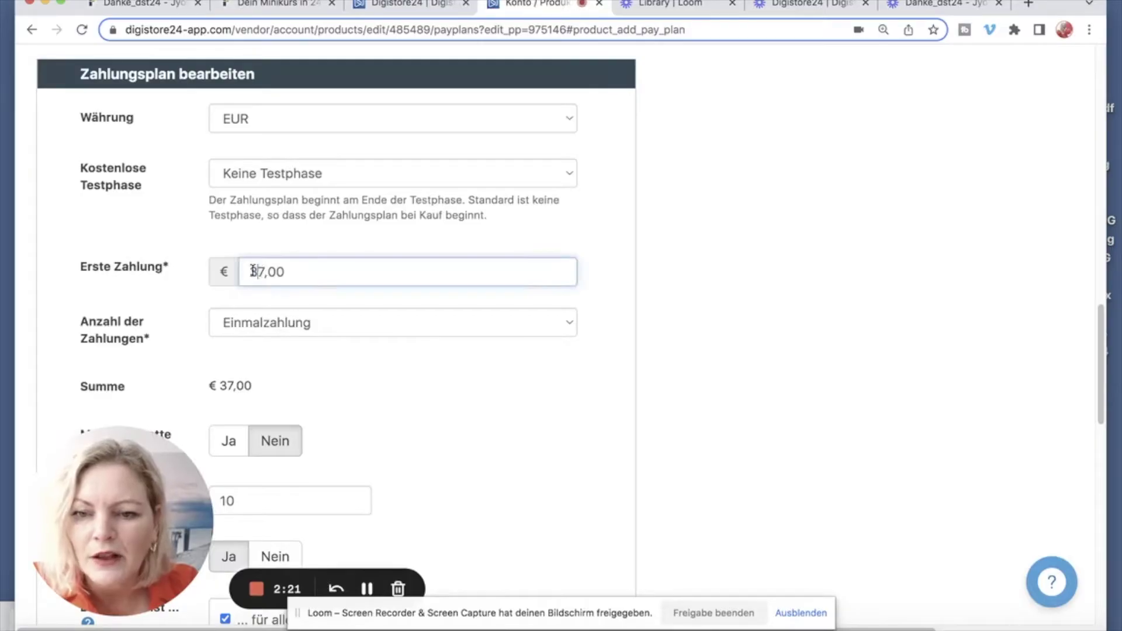
{"action": "key", "text": "BackSpace"}
{"action": "type", "text": "4"}
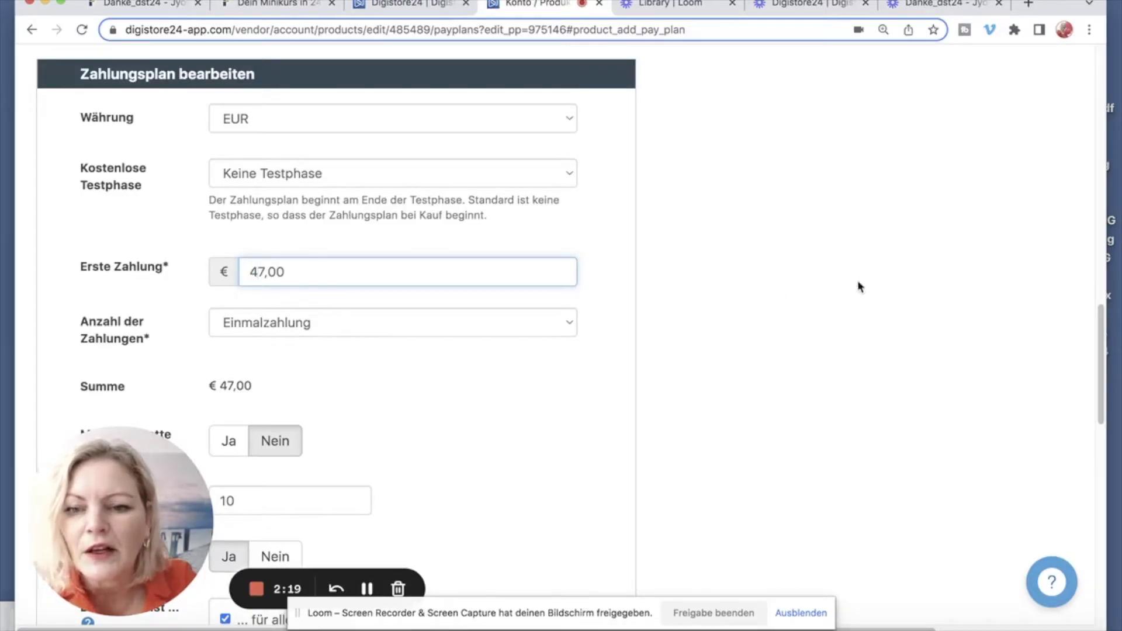
- Save the update to the existing payment plan and check its entry in the list of payment plans
{"action": "left_click", "coordinate": [857, 287]}
{"action": "scroll", "coordinate": [857, 286], "scroll_direction": "down", "scroll_amount": 5}
{"action": "scroll", "coordinate": [857, 286], "scroll_direction": "down", "scroll_amount": 10}
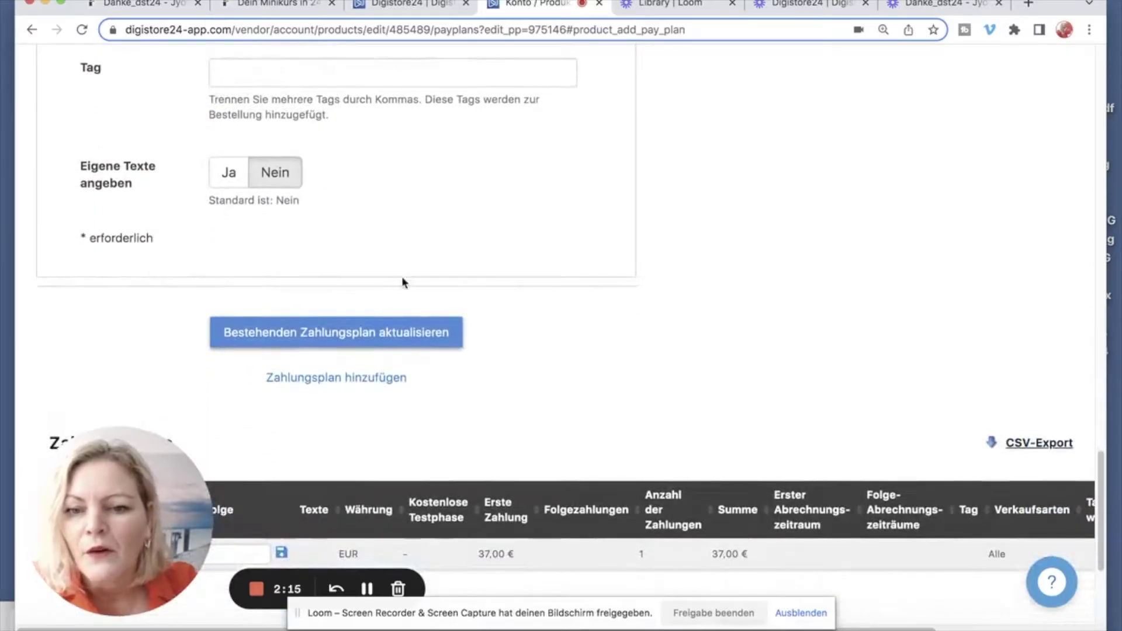
{"action": "left_click", "coordinate": [298, 344]}
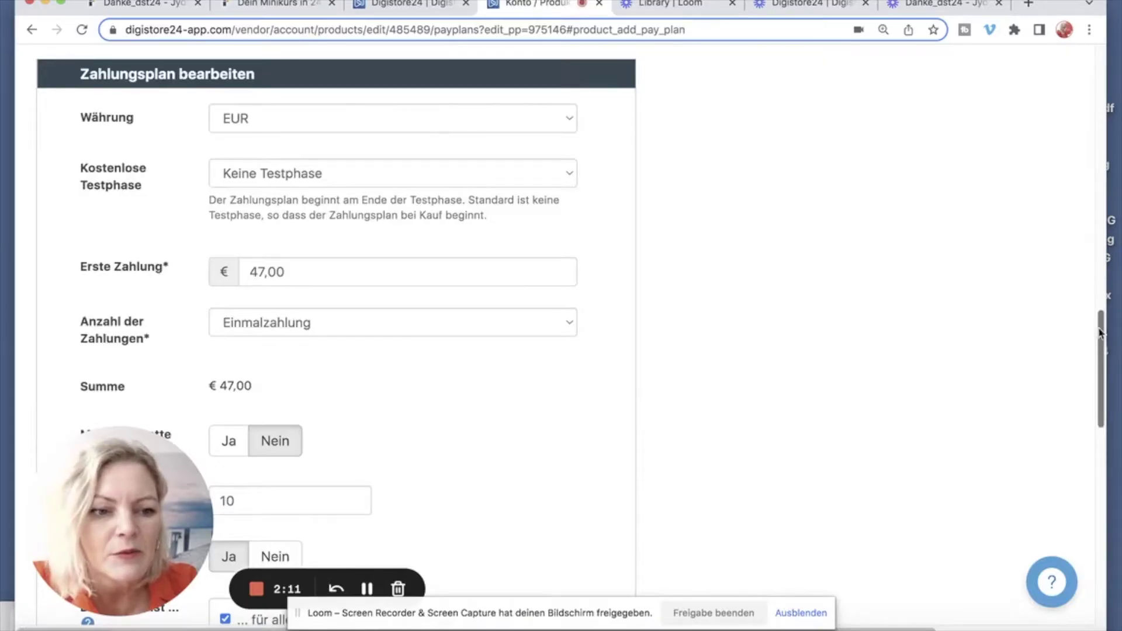
{"action": "scroll", "coordinate": [1091, 277], "scroll_direction": "up", "scroll_amount": 4}
{"action": "scroll", "coordinate": [994, 418], "scroll_direction": "down", "scroll_amount": 15}
{"action": "scroll", "coordinate": [900, 501], "scroll_direction": "down", "scroll_amount": 3}
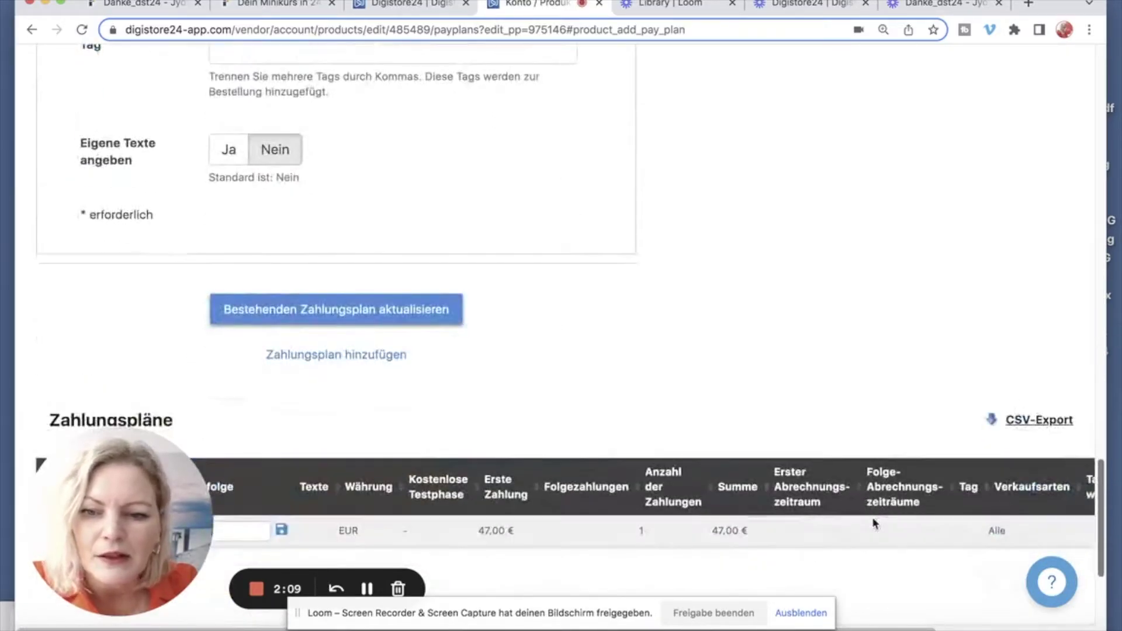
- Try to add a second payment plan with 2 payments that the buyer is not allowed to cancel
{"action": "left_click", "coordinate": [333, 359]}
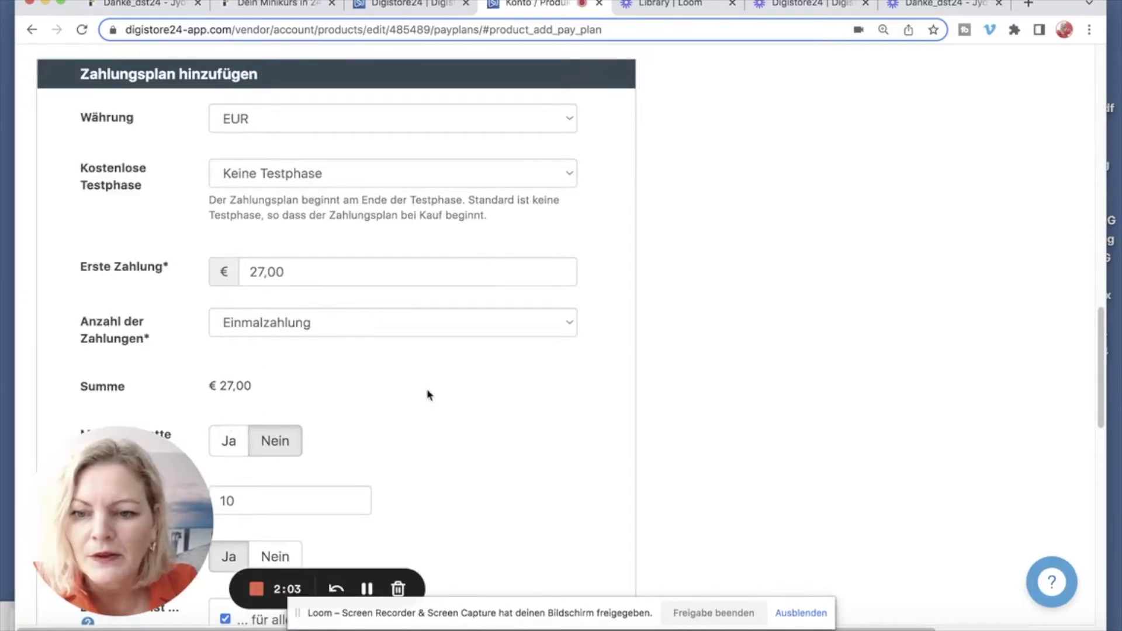
{"action": "left_click", "coordinate": [377, 324]}
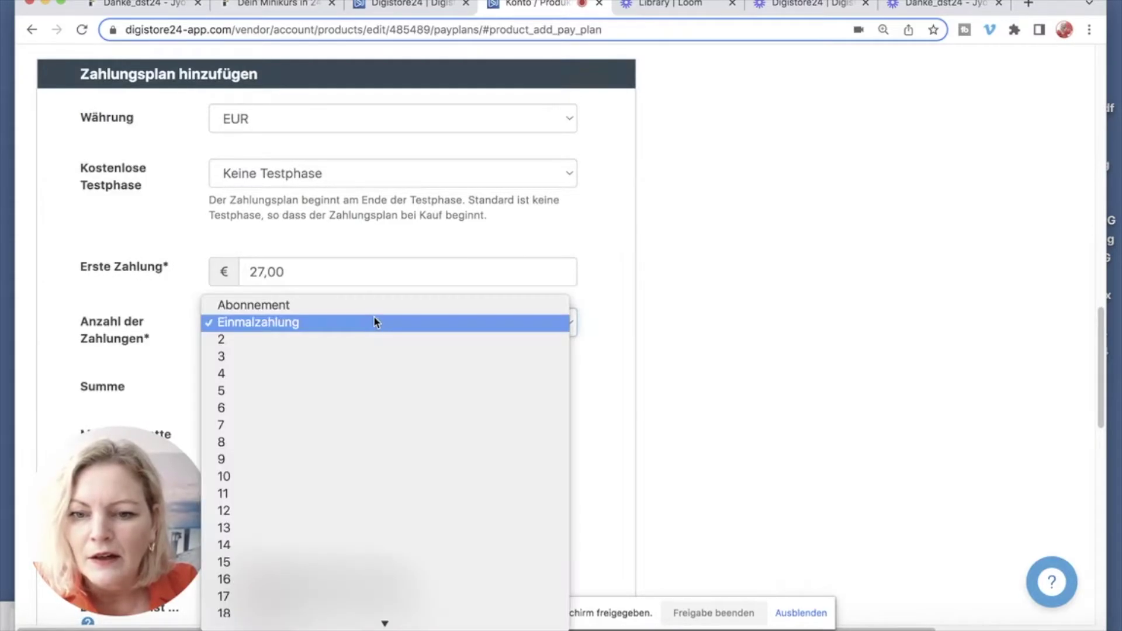
{"action": "left_click", "coordinate": [343, 341]}
{"action": "scroll", "coordinate": [819, 304], "scroll_direction": "down", "scroll_amount": 1}
{"action": "scroll", "coordinate": [820, 300], "scroll_direction": "down", "scroll_amount": 5}
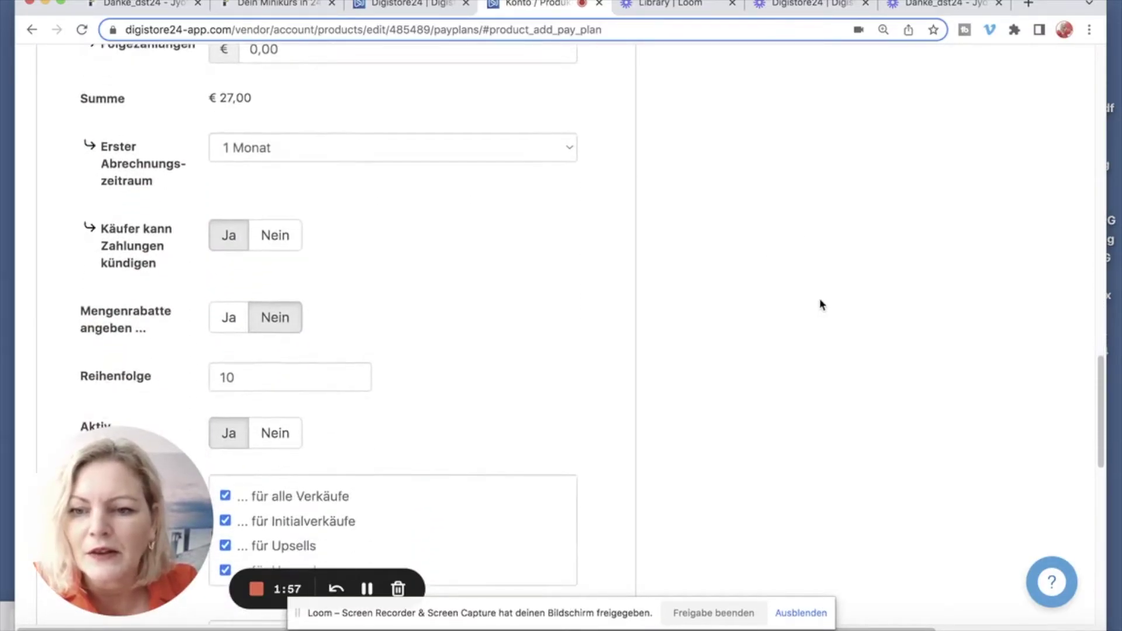
{"action": "left_click", "coordinate": [273, 242]}
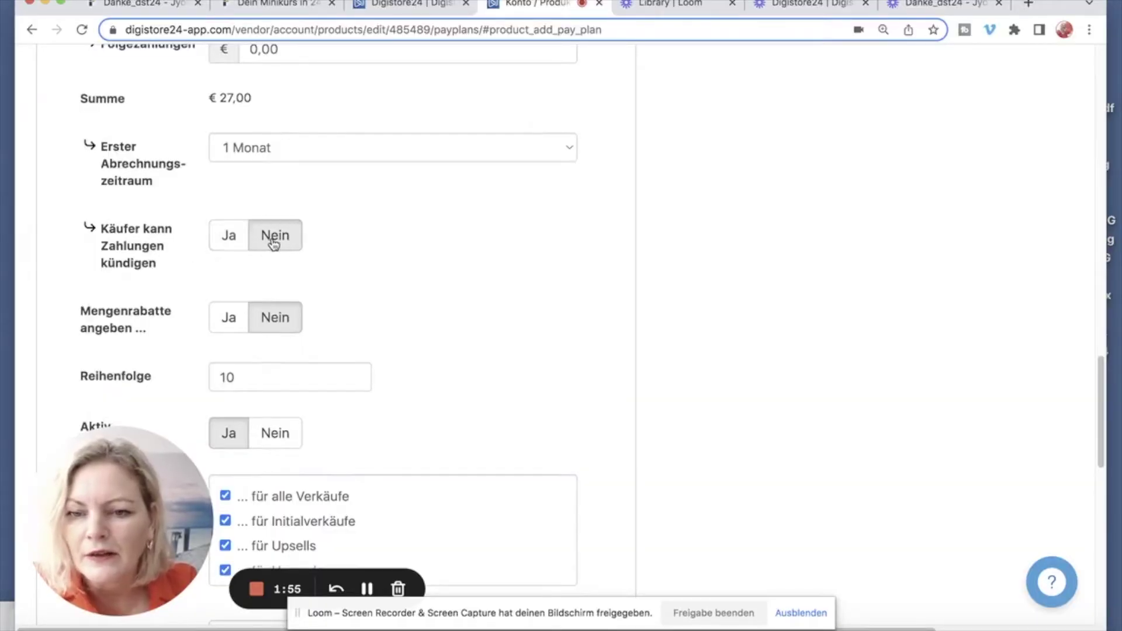
{"action": "scroll", "coordinate": [832, 248], "scroll_direction": "down", "scroll_amount": 3}
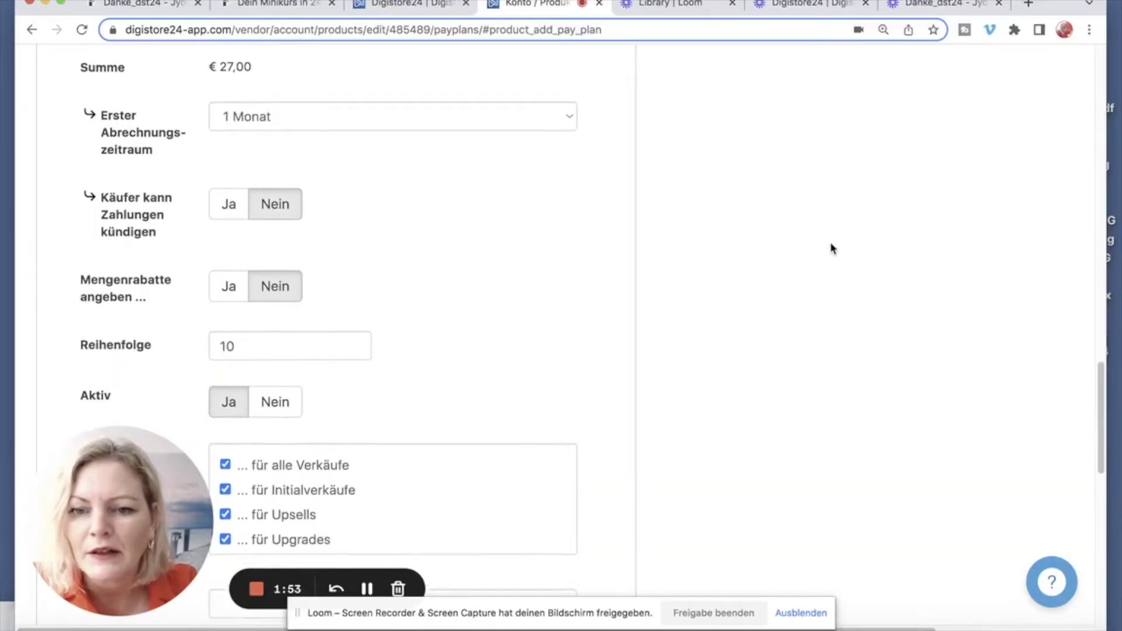
{"action": "scroll", "coordinate": [832, 248], "scroll_direction": "down", "scroll_amount": 6}
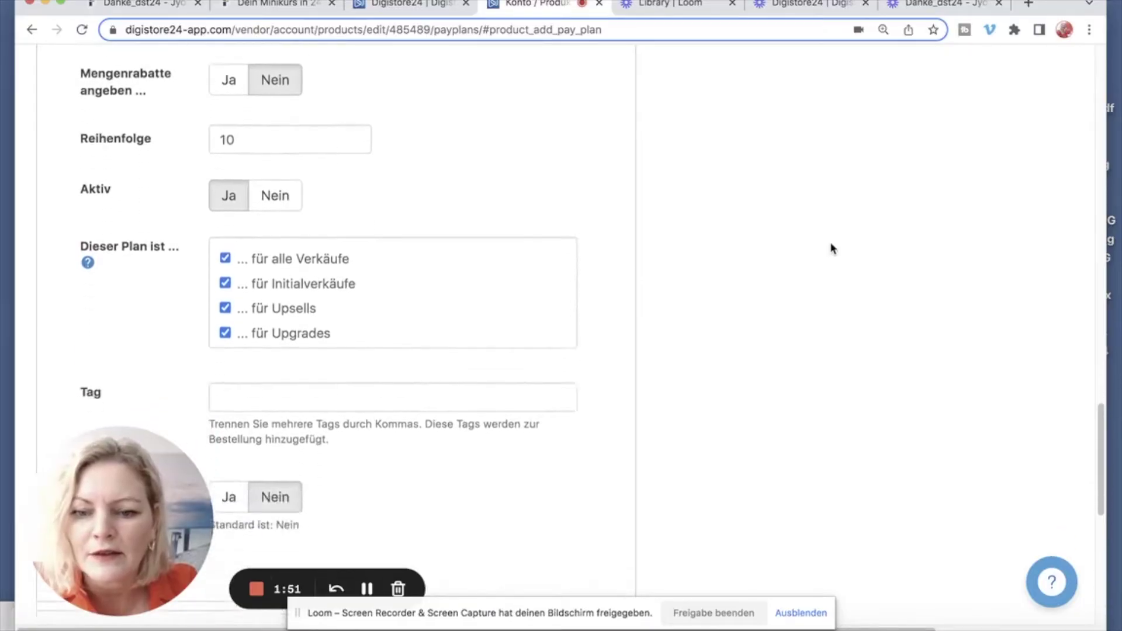
{"action": "left_click", "coordinate": [363, 432]}
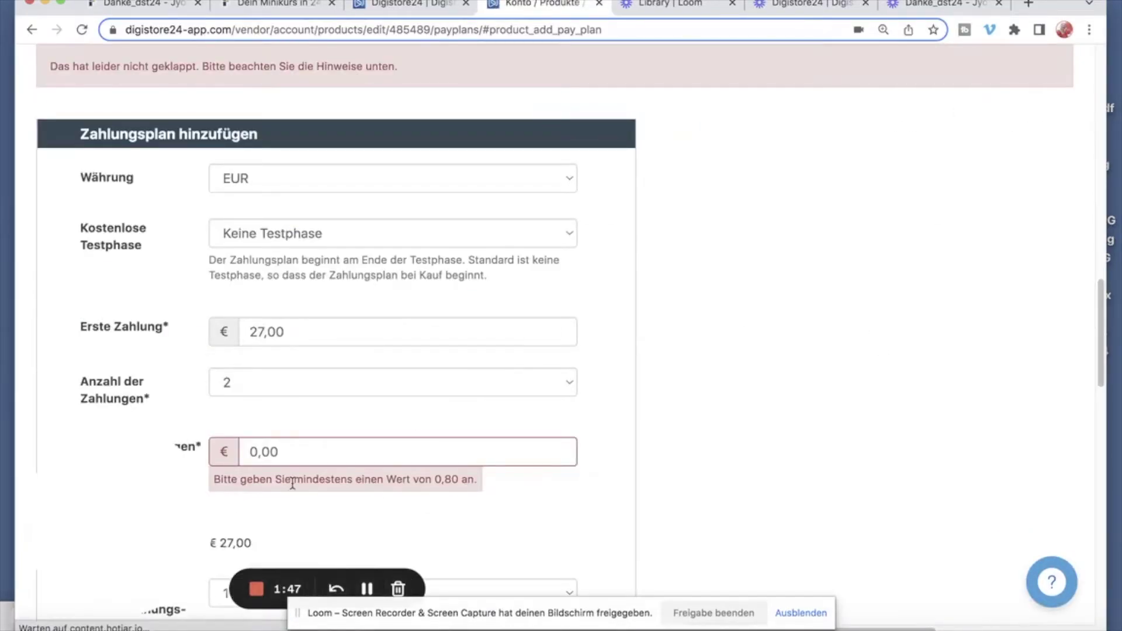
- Set the follow-up payments to 27,00 €, add the 2-payment plan, and check its entry in the list of payment plans
{"action": "left_click_drag", "start_coordinate": [256, 453], "coordinate": [240, 453]}
{"action": "type", "text": "27"}
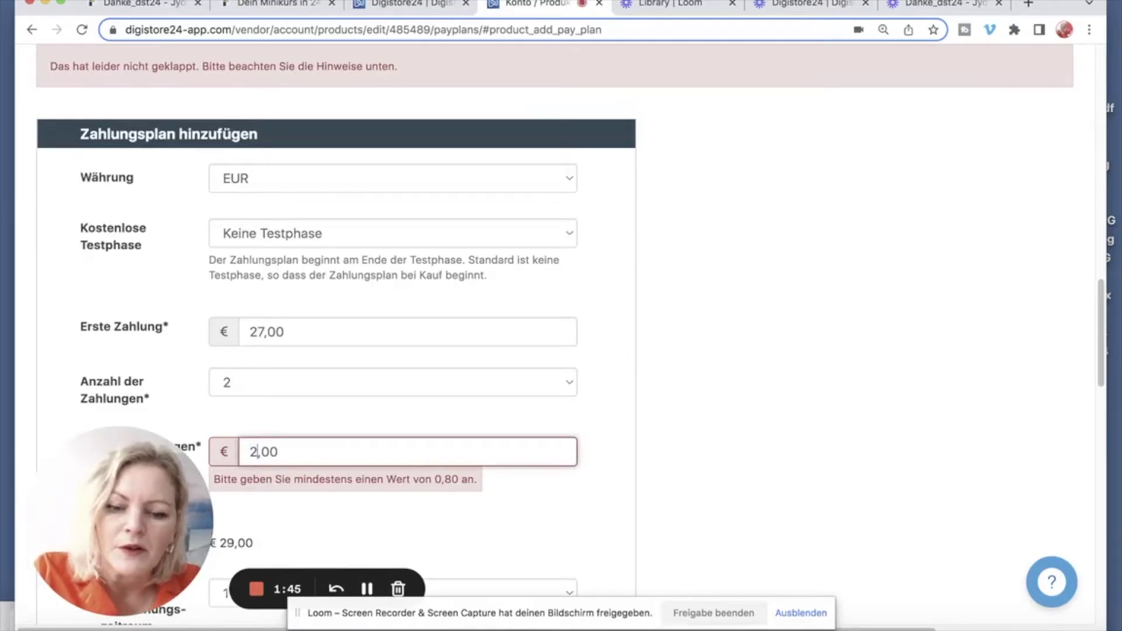
{"action": "left_click", "coordinate": [735, 328]}
{"action": "scroll", "coordinate": [735, 328], "scroll_direction": "down", "scroll_amount": 6}
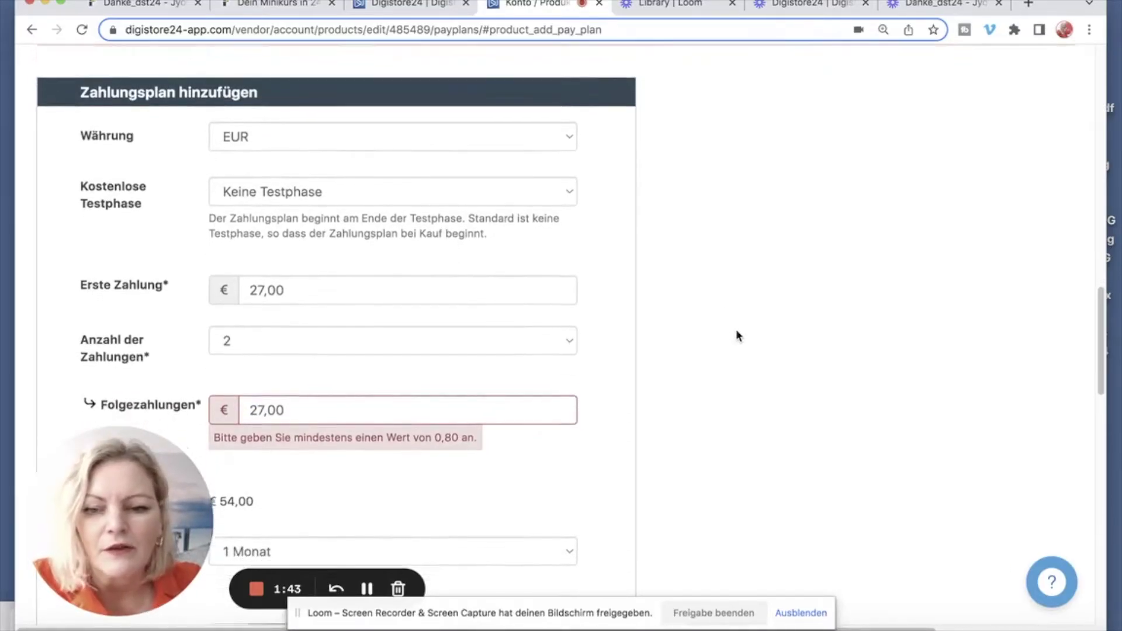
{"action": "scroll", "coordinate": [735, 329], "scroll_direction": "down", "scroll_amount": 10}
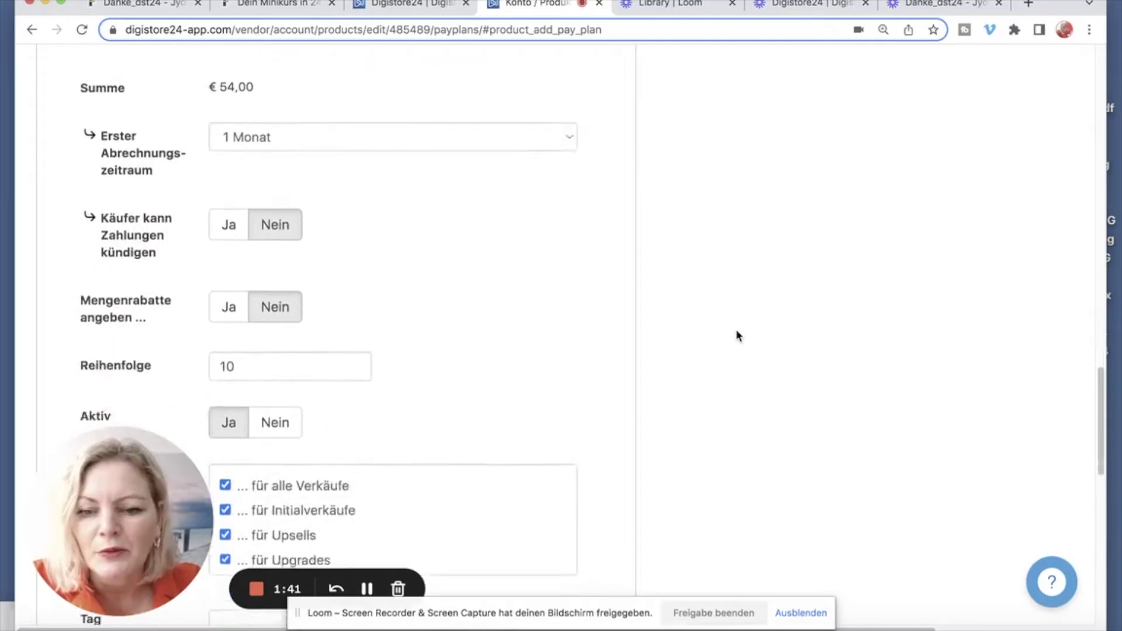
{"action": "scroll", "coordinate": [735, 328], "scroll_direction": "down", "scroll_amount": 1}
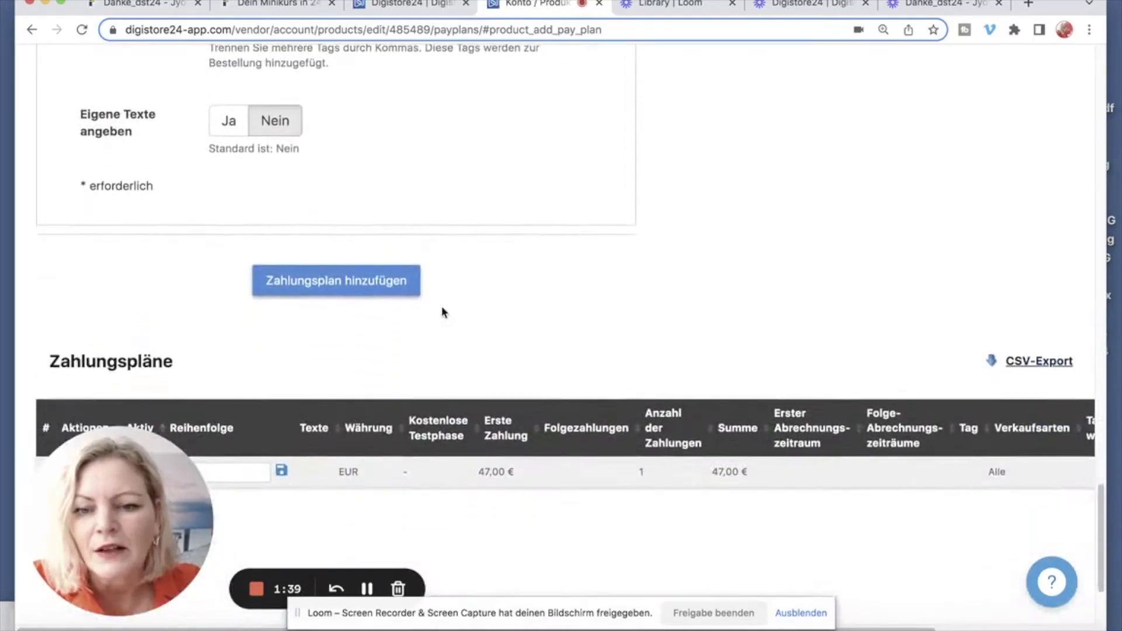
{"action": "left_click", "coordinate": [359, 288]}
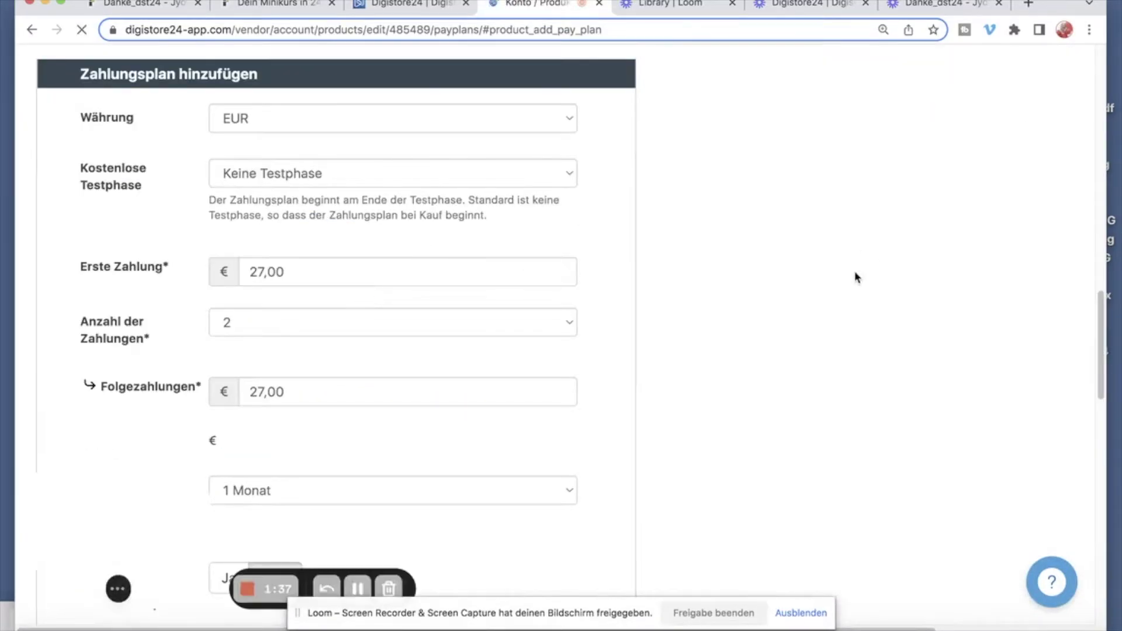
{"action": "scroll", "coordinate": [1051, 413], "scroll_direction": "down", "scroll_amount": 15}
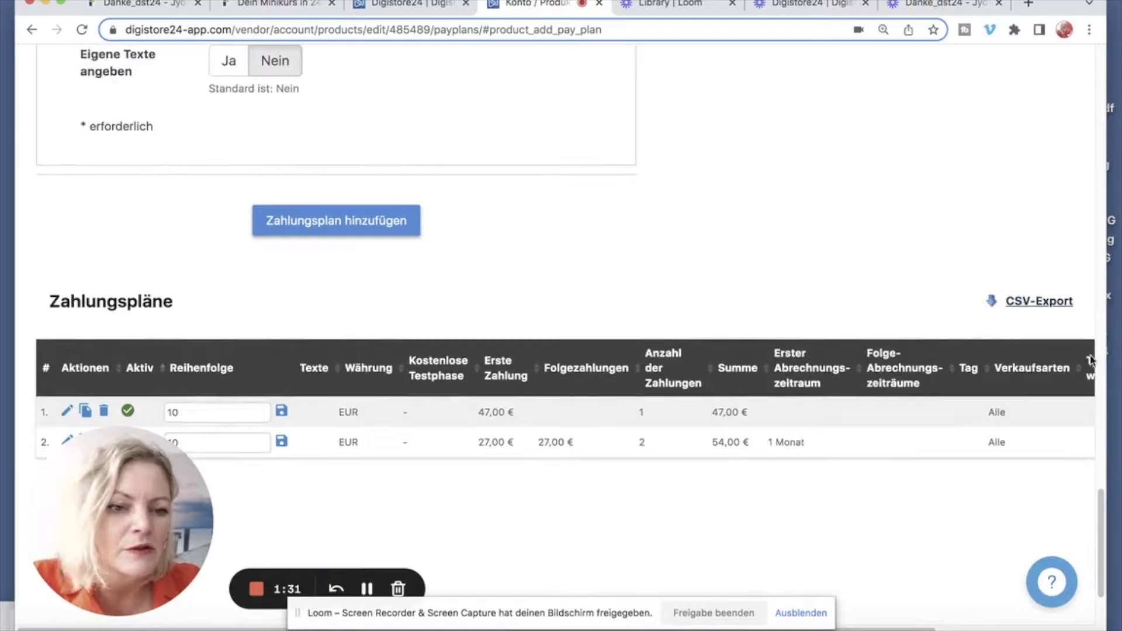
- In the product's delivery settings, review the available file packages, keep Keine Dateien ausliefern and kein Lizenzschlüssel, and save
{"action": "scroll", "coordinate": [1100, 519], "scroll_direction": "up", "scroll_amount": 20}
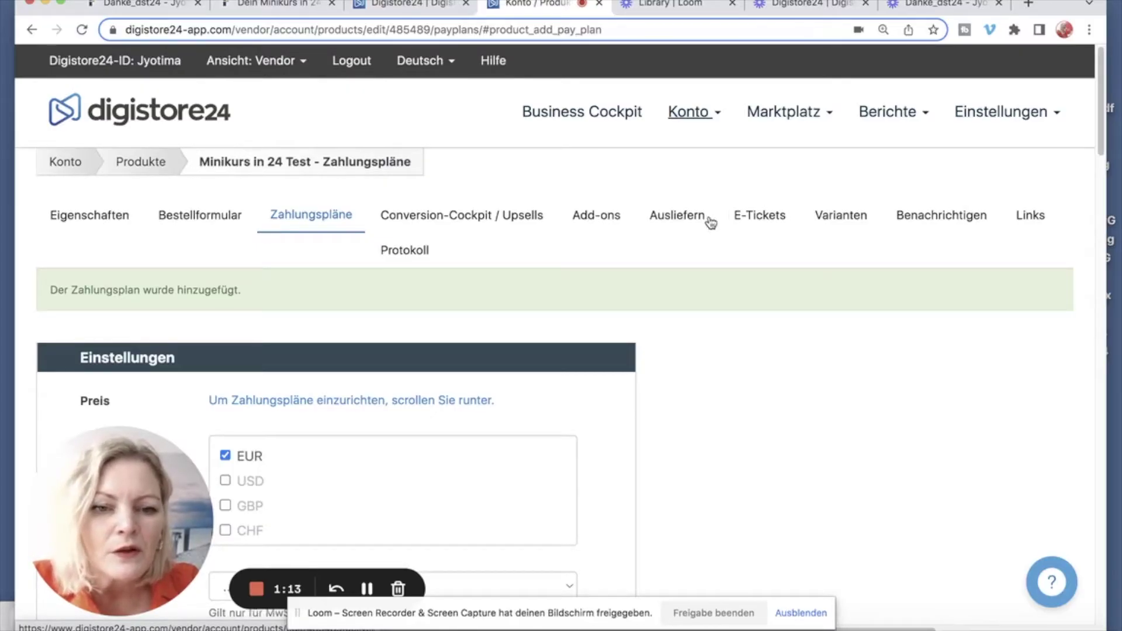
{"action": "left_click", "coordinate": [689, 222]}
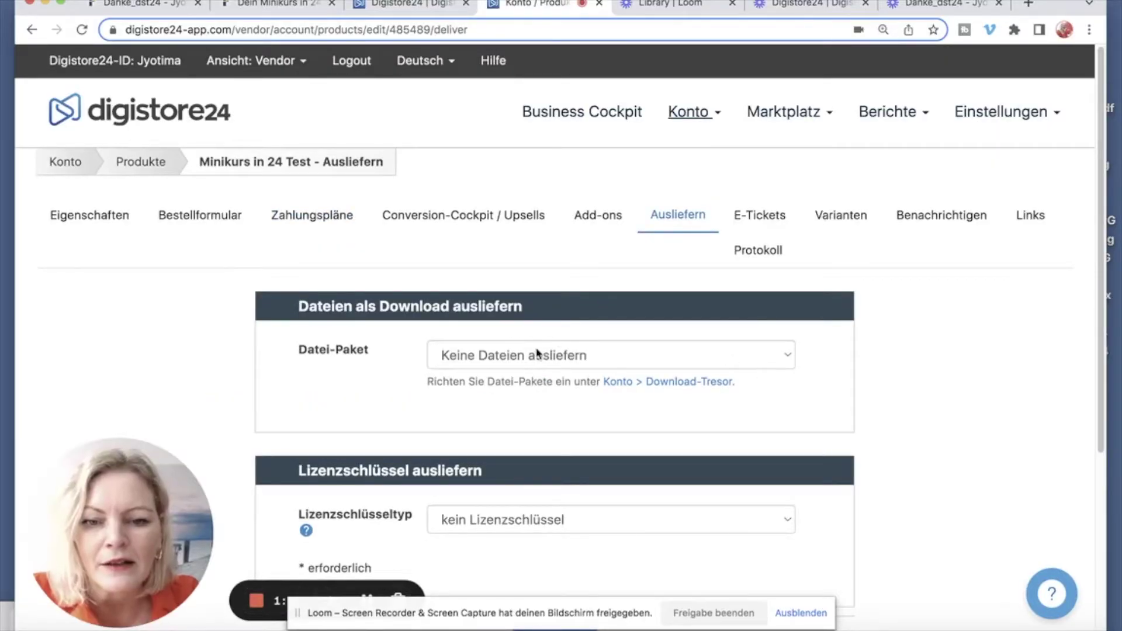
{"action": "left_click", "coordinate": [537, 353]}
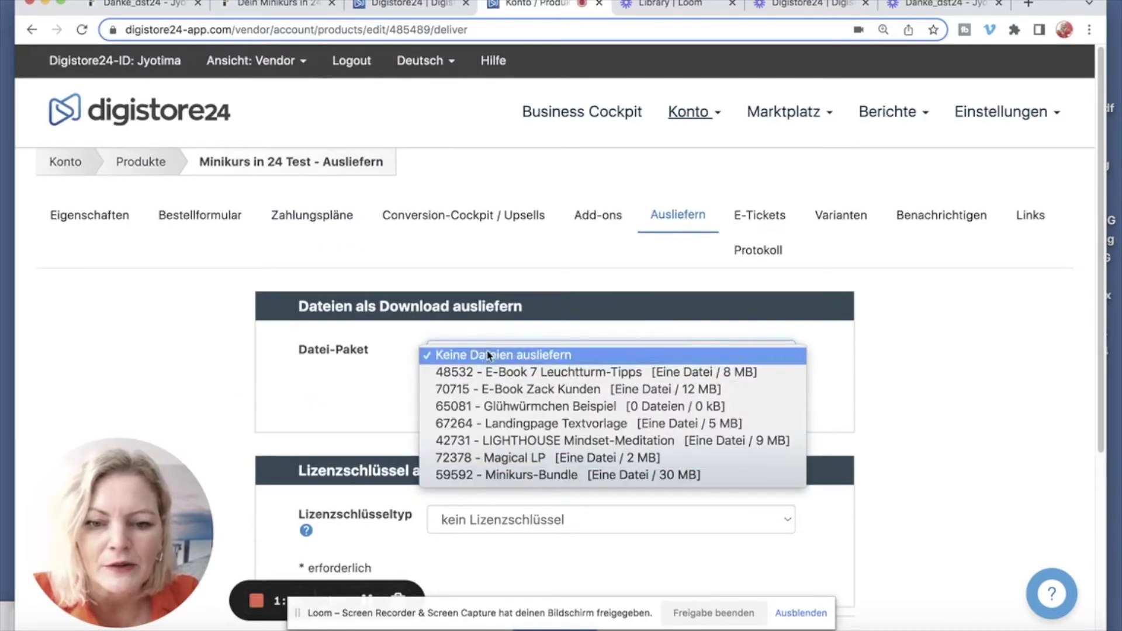
{"action": "left_click", "coordinate": [955, 308]}
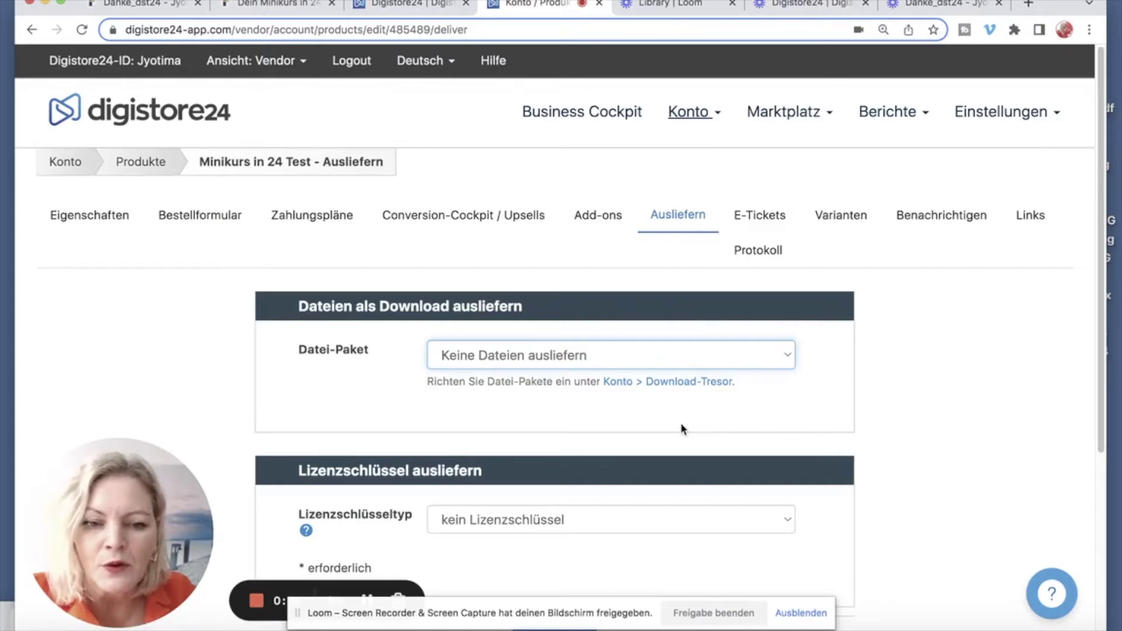
{"action": "scroll", "coordinate": [1093, 345], "scroll_direction": "down", "scroll_amount": 5}
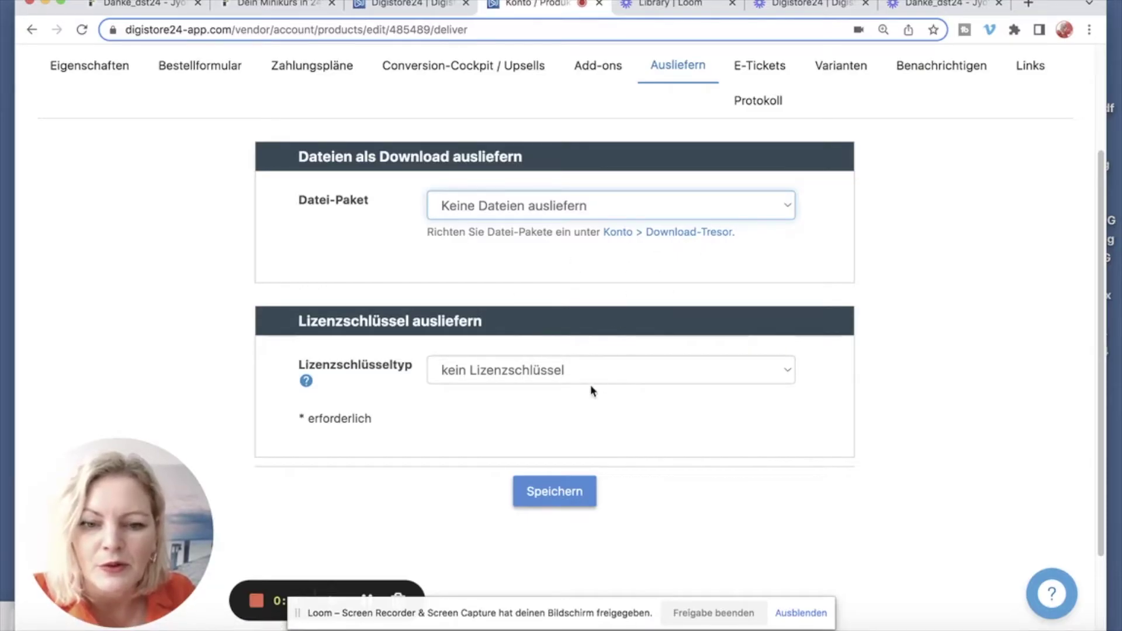
{"action": "left_click", "coordinate": [547, 497]}
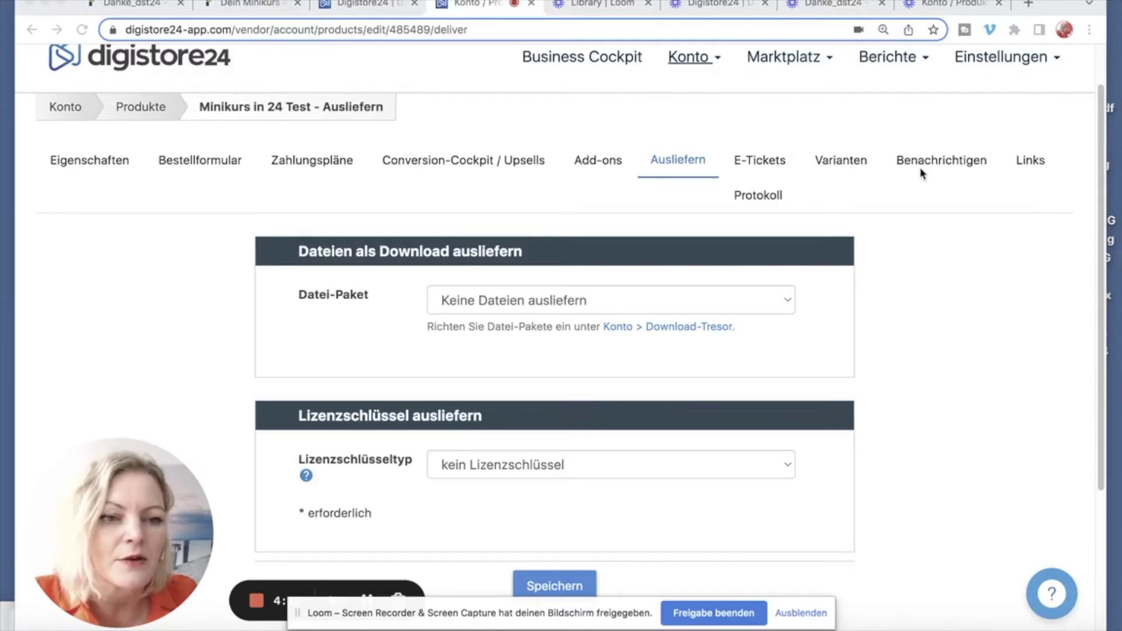
- In the product's notification settings, fill the e-mail fields for sales, returns and chargebacks with the vendor's contact e-mail
{"action": "left_click", "coordinate": [938, 162]}
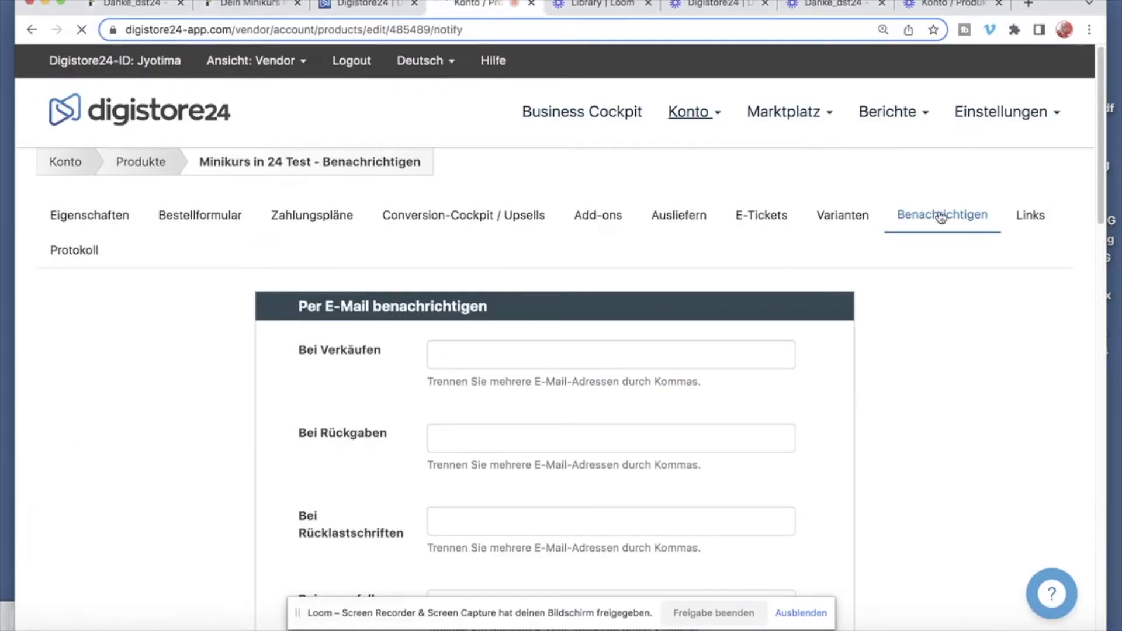
{"action": "left_click", "coordinate": [582, 357]}
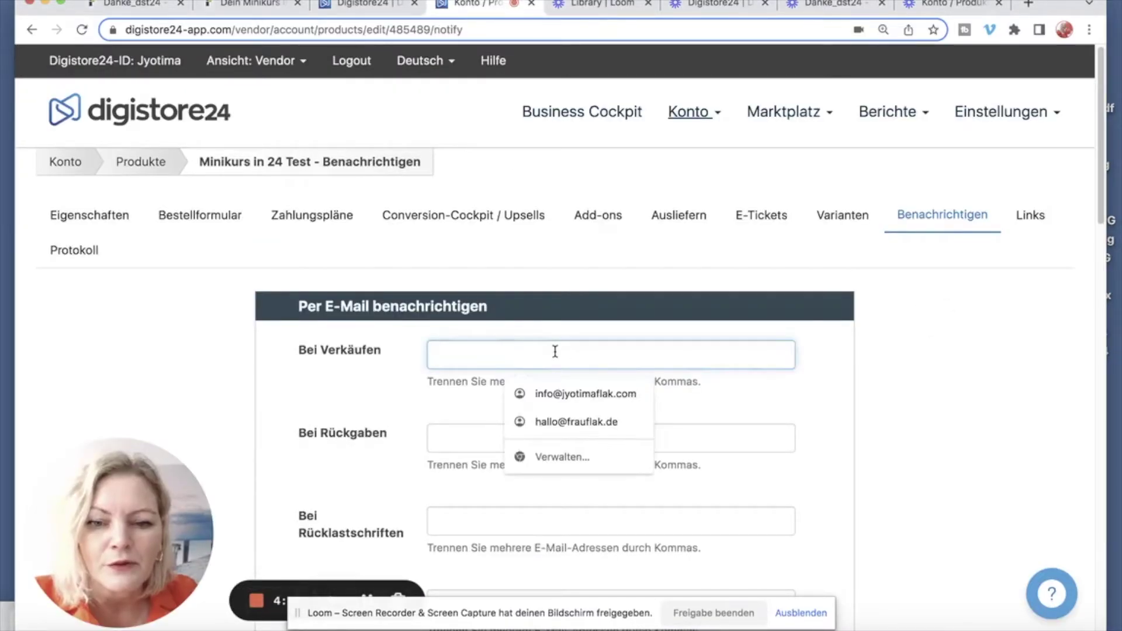
{"action": "left_click", "coordinate": [587, 399]}
{"action": "left_click", "coordinate": [993, 369]}
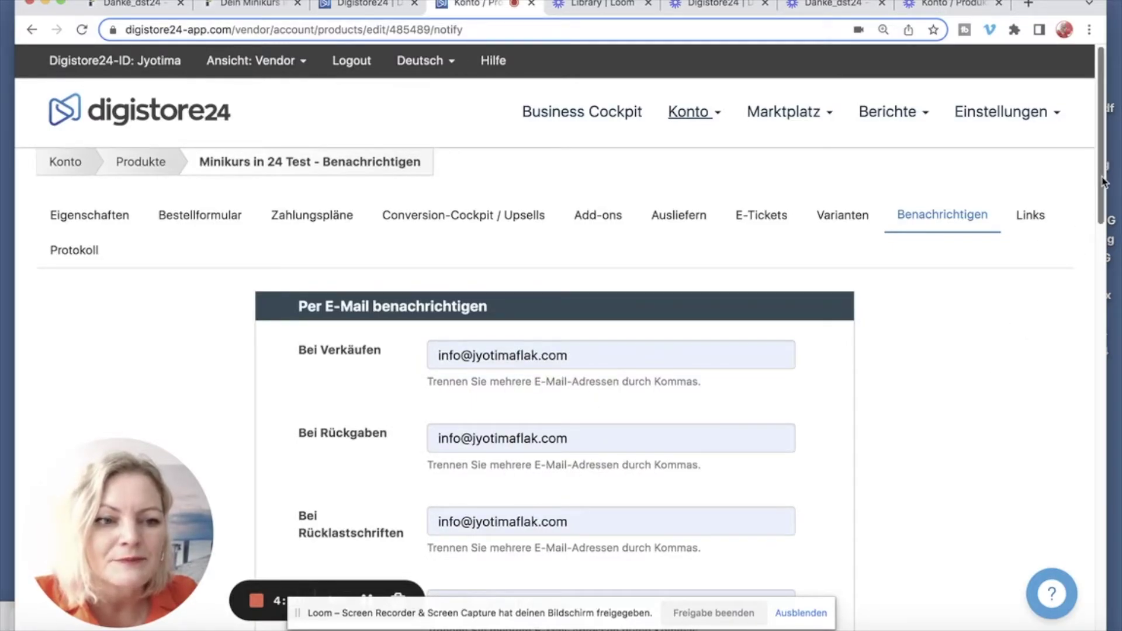
- Look up the product's sales links and preview its order form through the Link zum Bestellformular
{"action": "left_click", "coordinate": [1030, 217]}
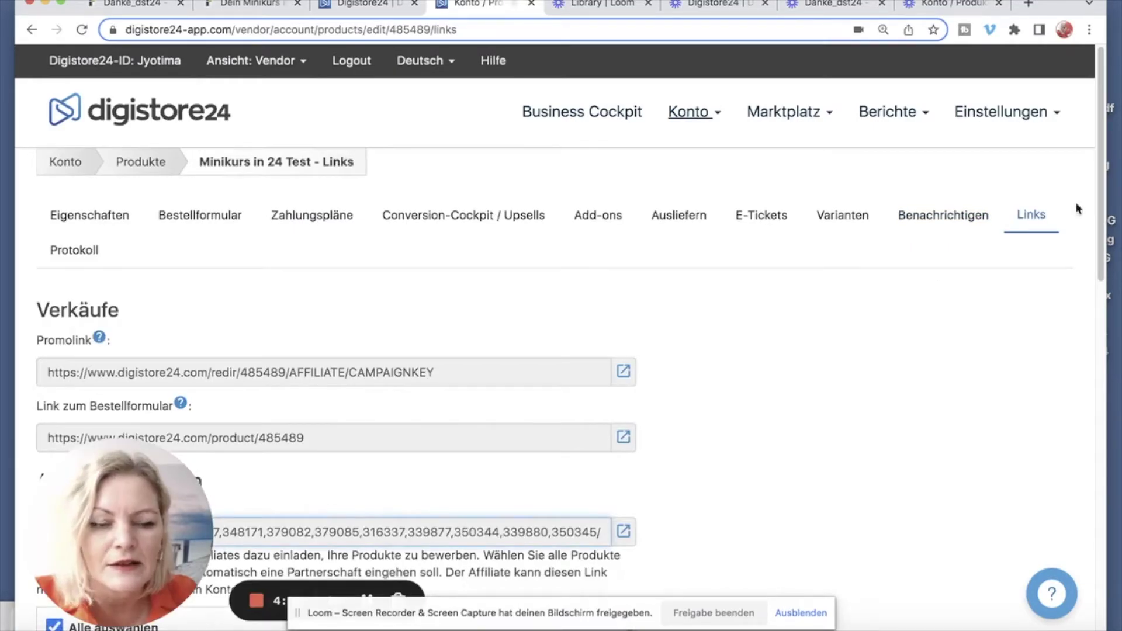
{"action": "scroll", "coordinate": [1104, 202], "scroll_direction": "down", "scroll_amount": 3}
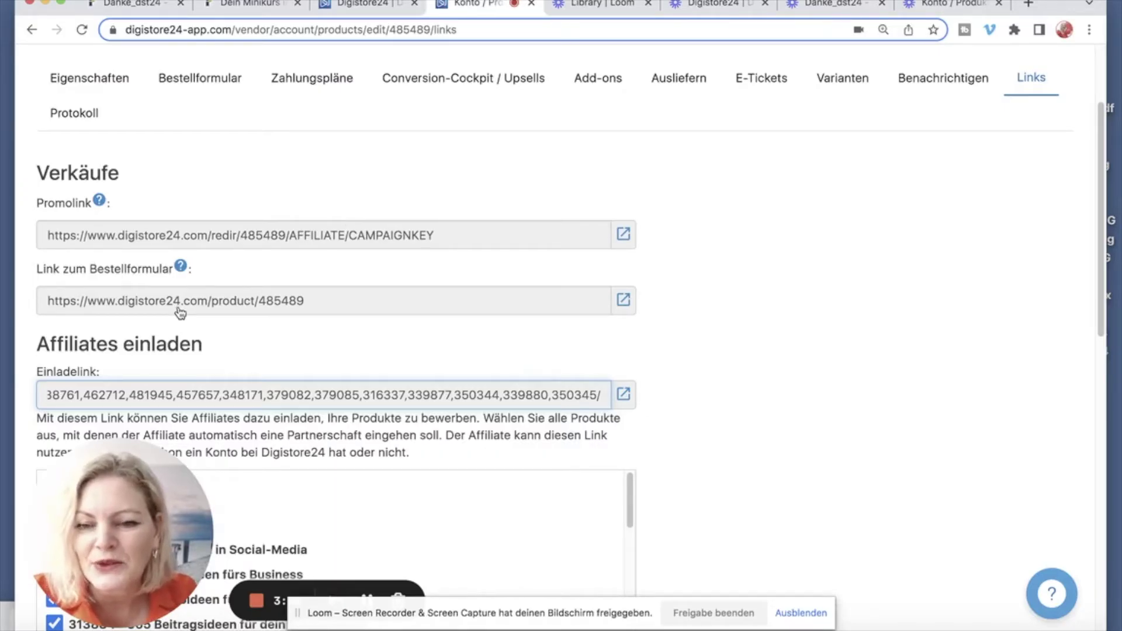
{"action": "left_click", "coordinate": [623, 299]}
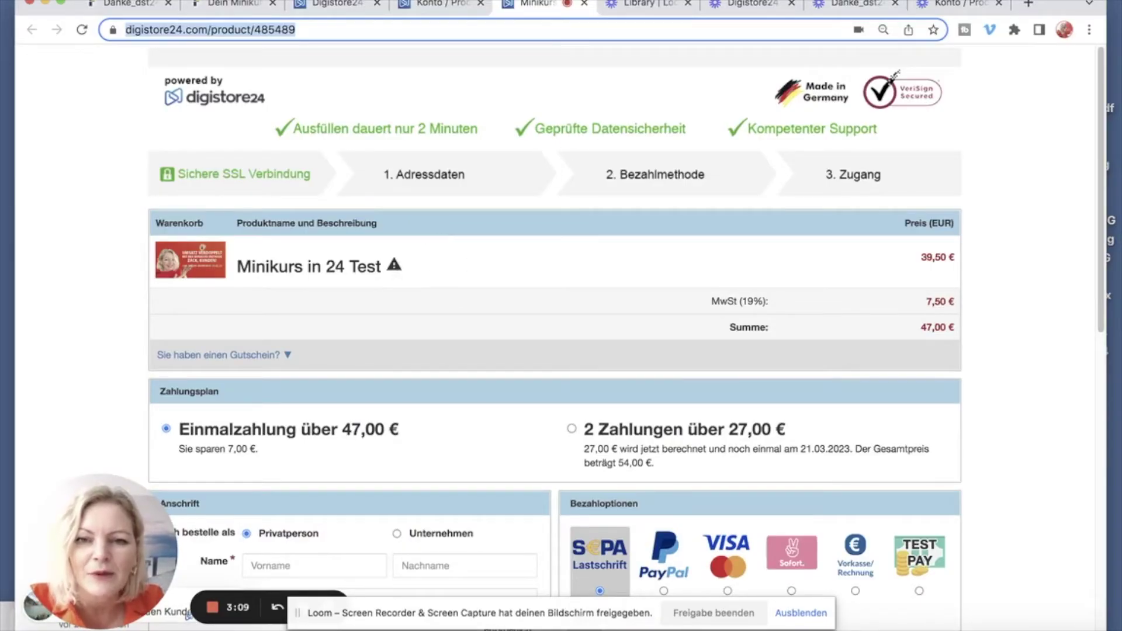
{"action": "left_click", "coordinate": [447, 3]}
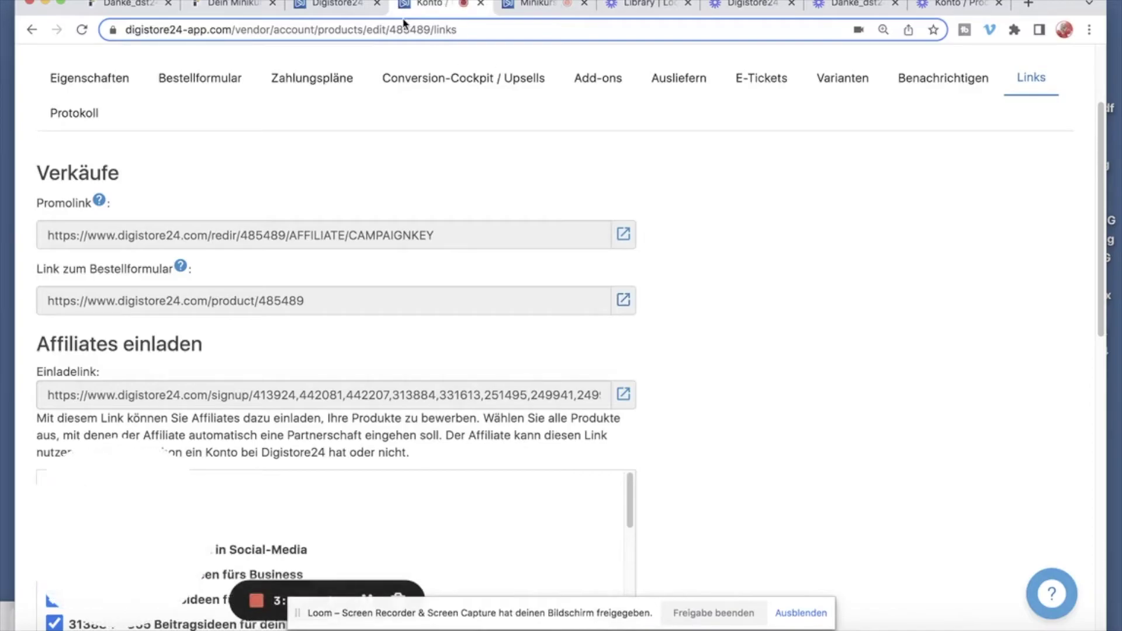
- Switch to the Minikurs sales page in the Divi builder and check the JA, WILL ICH! button image's link URL and target
{"action": "left_click", "coordinate": [234, 4]}
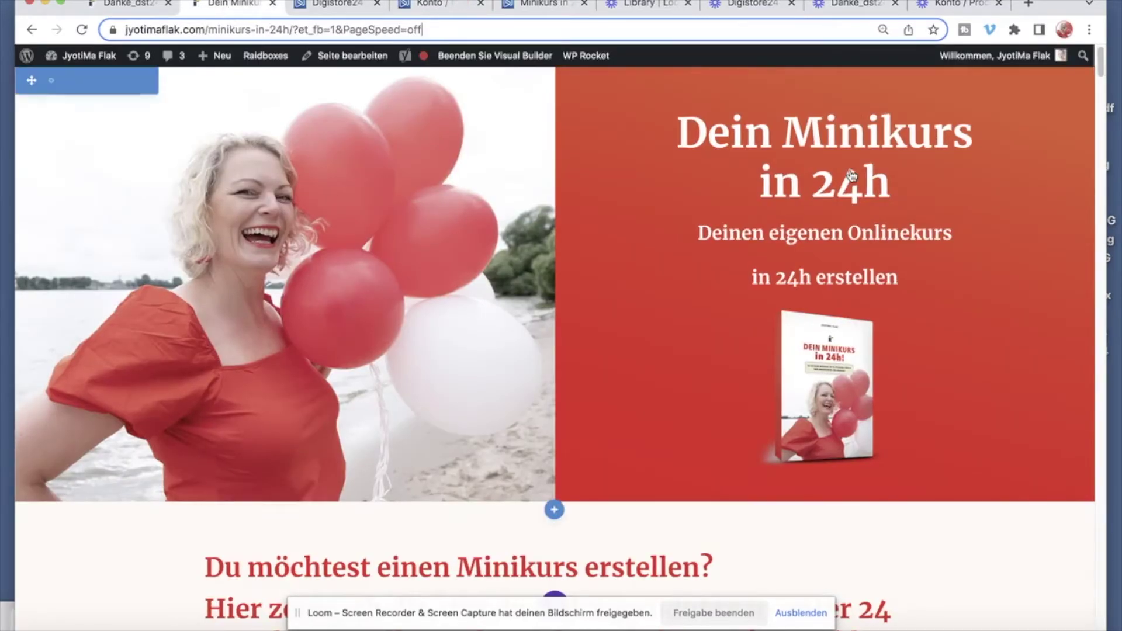
{"action": "scroll", "coordinate": [617, 347], "scroll_direction": "down", "scroll_amount": 10}
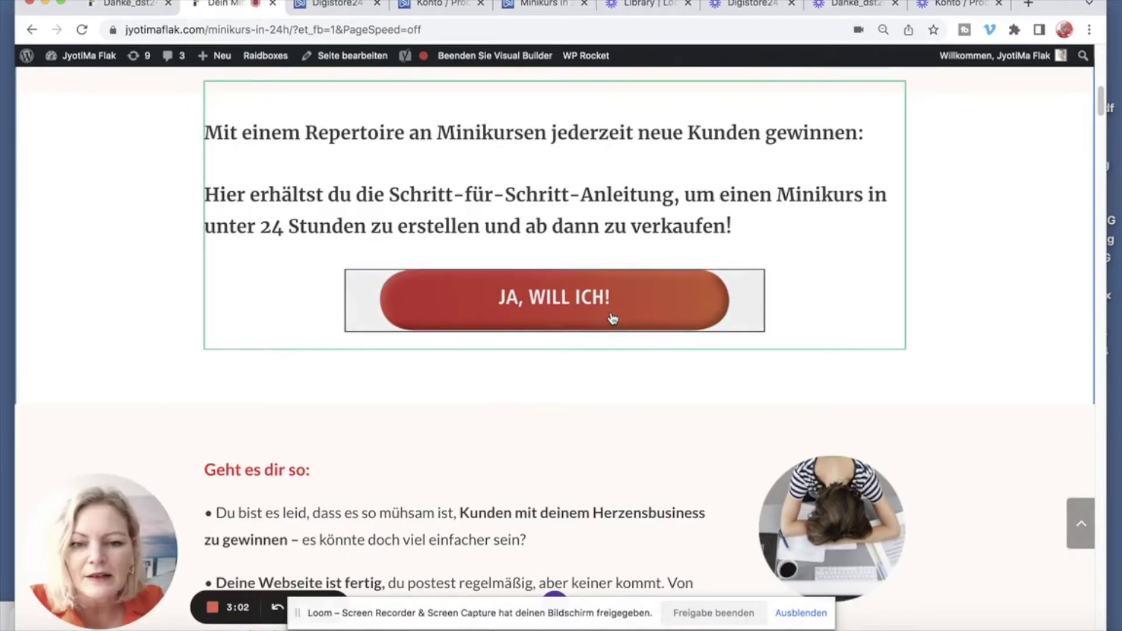
{"action": "left_click", "coordinate": [520, 278]}
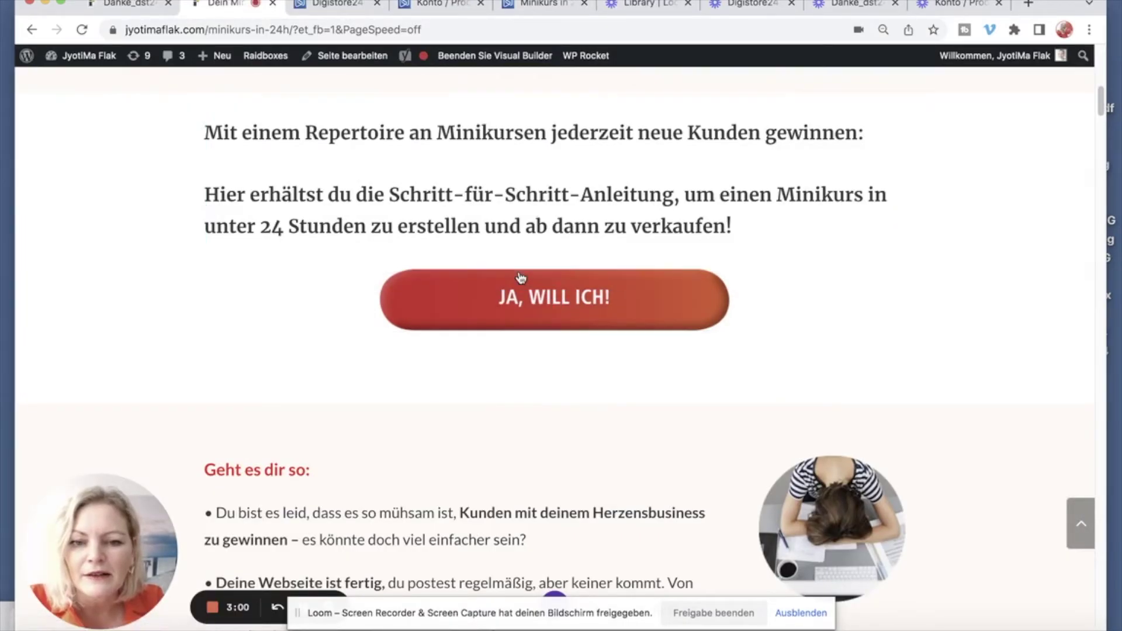
{"action": "left_click", "coordinate": [586, 475]}
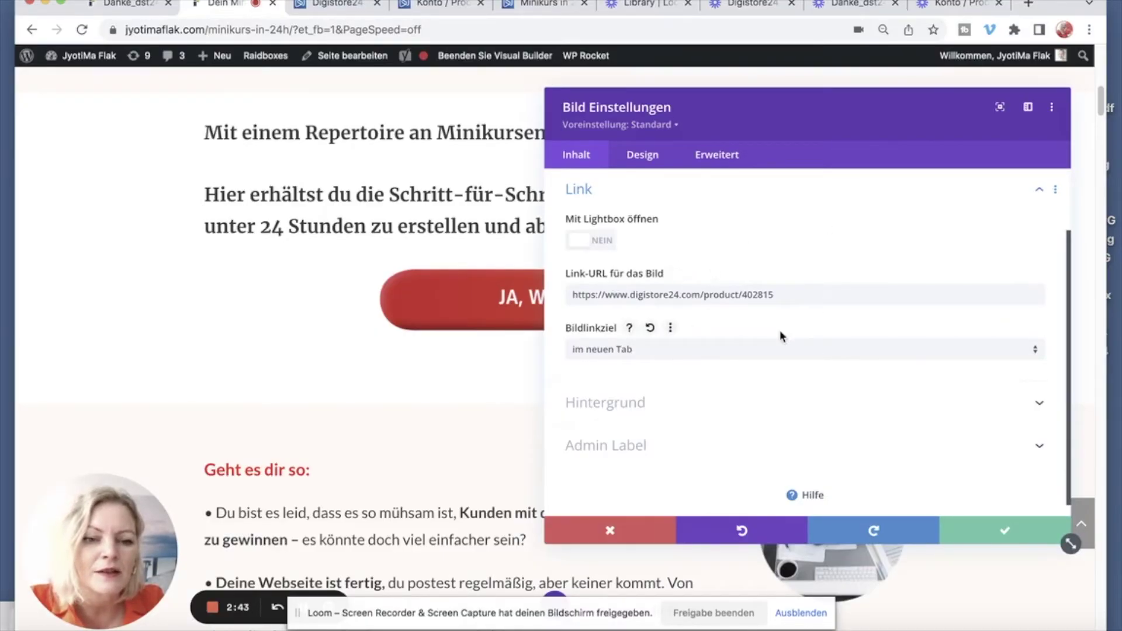
{"action": "left_click", "coordinate": [1024, 529]}
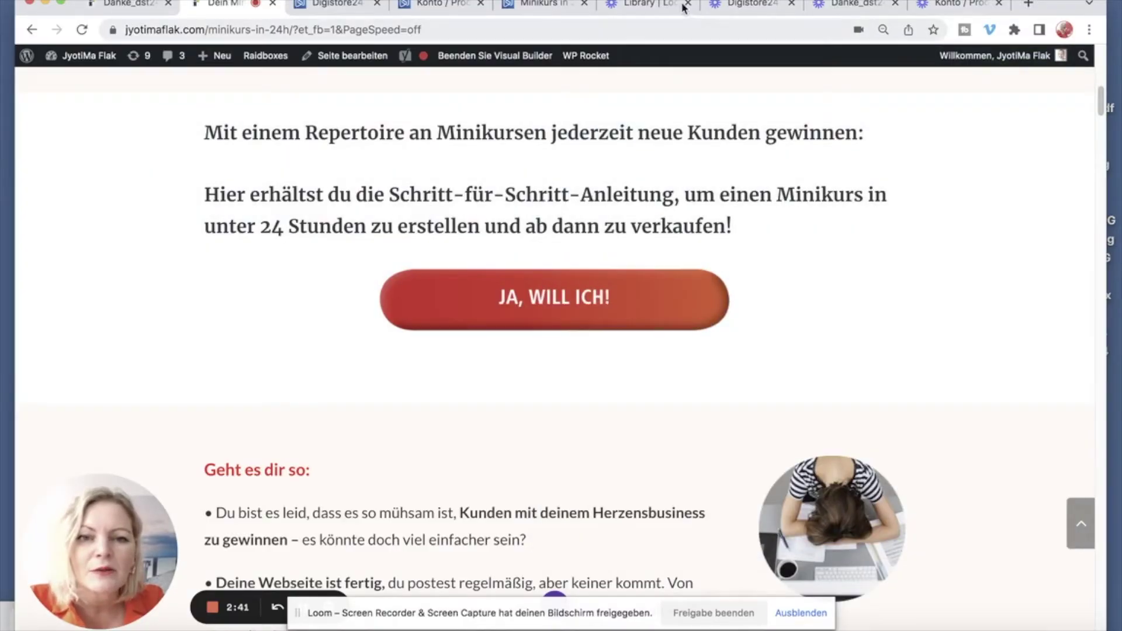
- Switch back to Digistore24 and look over the order form, the affiliate invitation links and the promo pixel information
{"action": "left_click", "coordinate": [533, 6]}
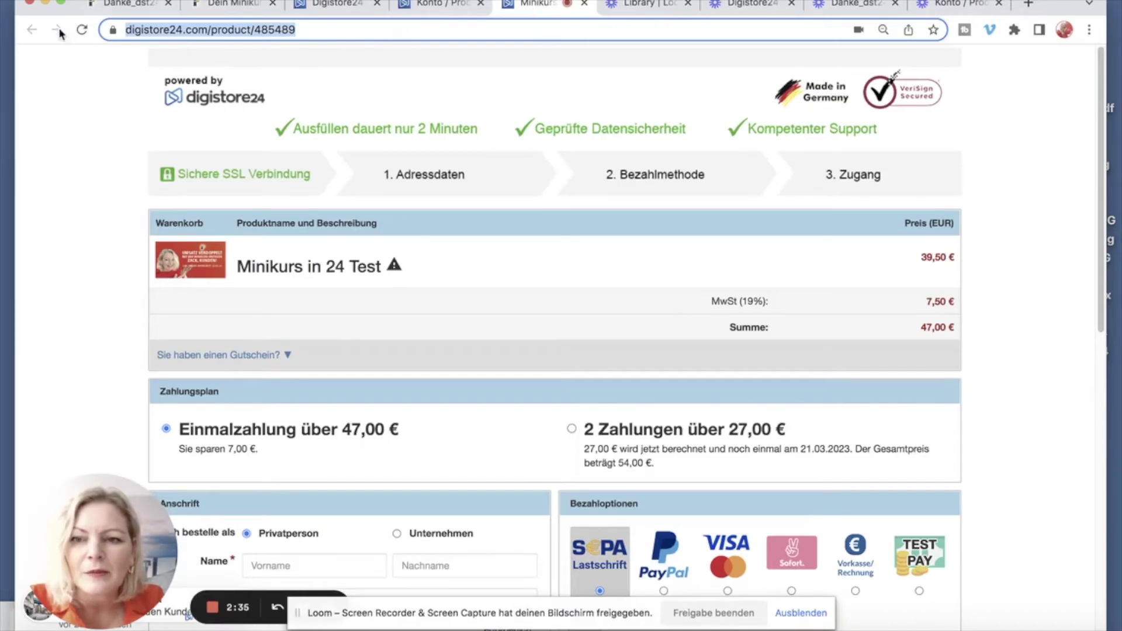
{"action": "left_click", "coordinate": [409, 4]}
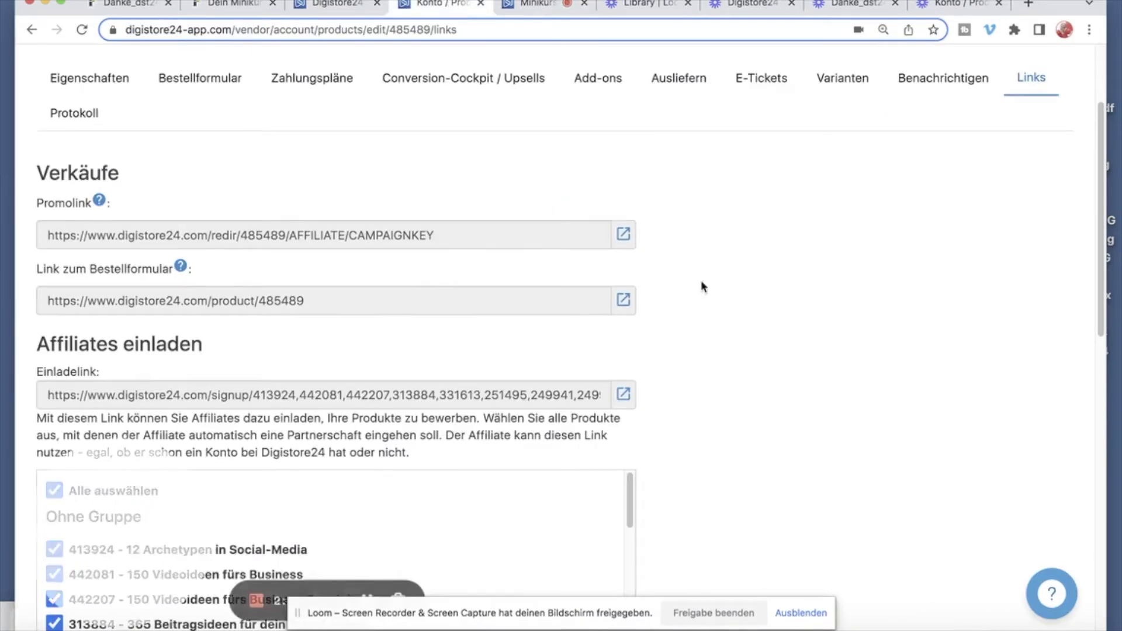
{"action": "scroll", "coordinate": [910, 295], "scroll_direction": "down", "scroll_amount": 10}
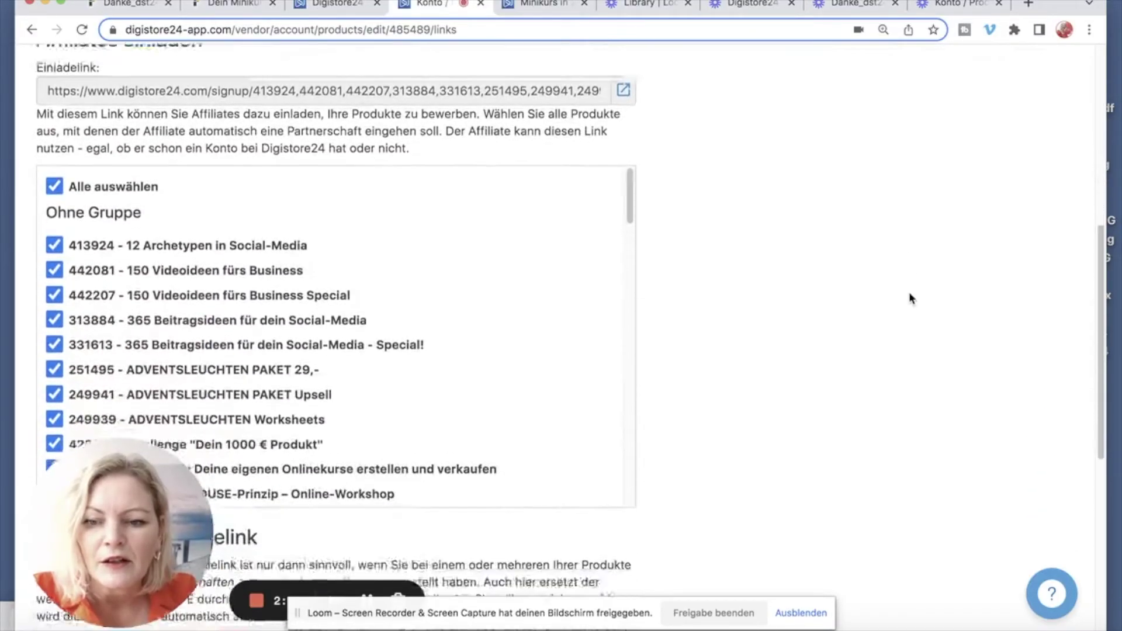
{"action": "scroll", "coordinate": [909, 293], "scroll_direction": "down", "scroll_amount": 5}
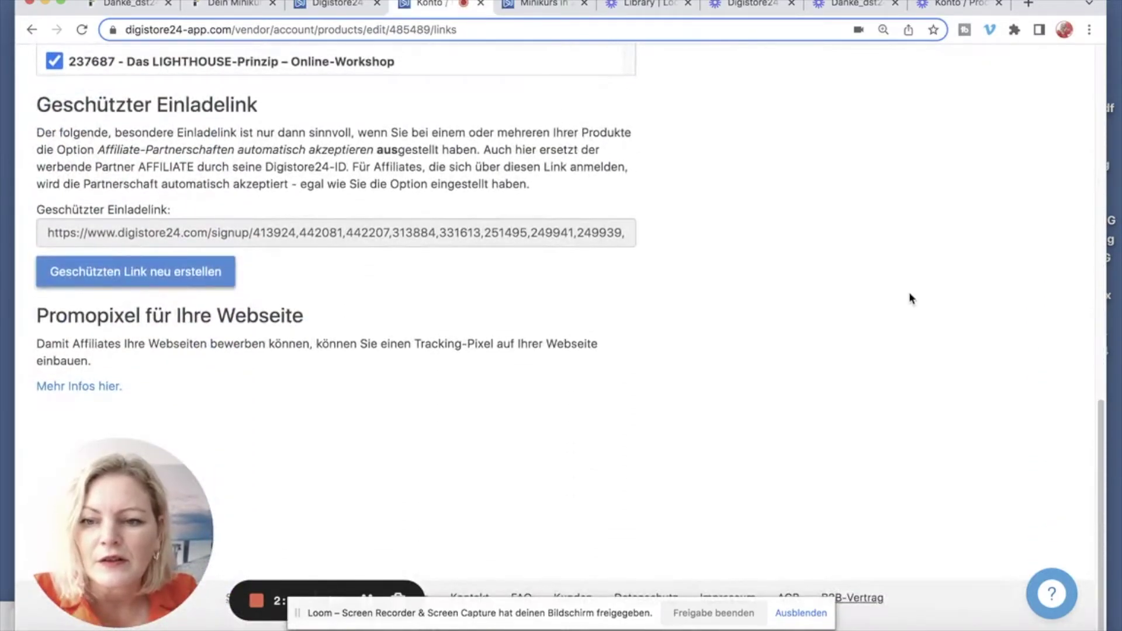
{"action": "scroll", "coordinate": [909, 295], "scroll_direction": "up", "scroll_amount": 1}
{"action": "left_click_drag", "start_coordinate": [1102, 421], "coordinate": [1102, 99]}
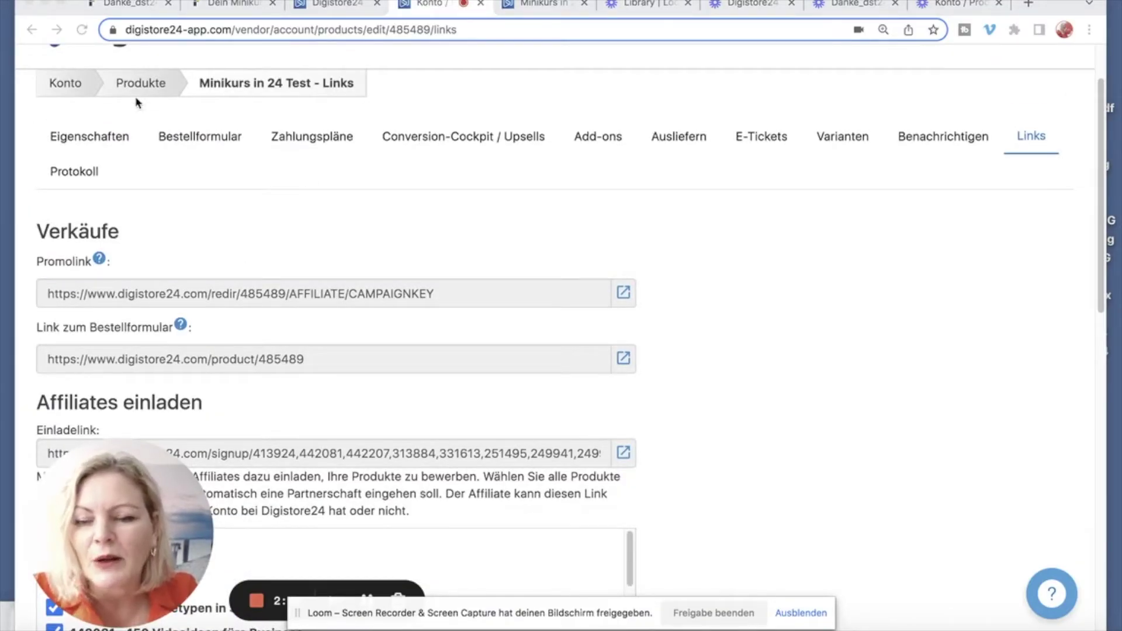
- In the product's properties, review the approval request checklist for Digistore24 GmbH (Deutschland) and cancel the request
{"action": "left_click", "coordinate": [89, 140]}
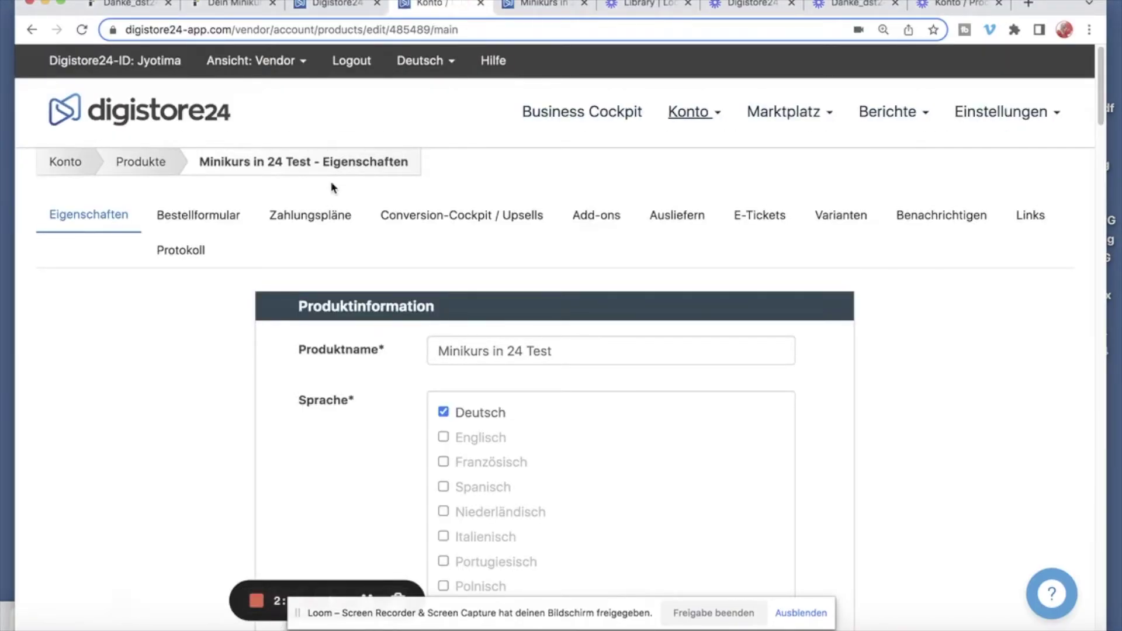
{"action": "scroll", "coordinate": [1017, 204], "scroll_direction": "down", "scroll_amount": 15}
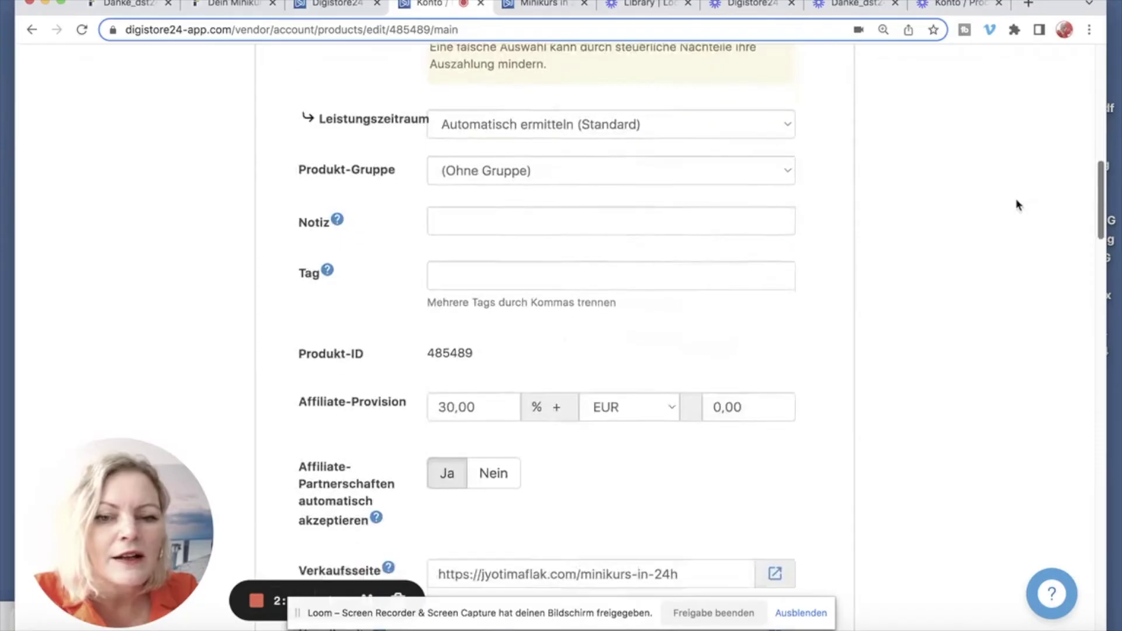
{"action": "scroll", "coordinate": [986, 238], "scroll_direction": "down", "scroll_amount": 10}
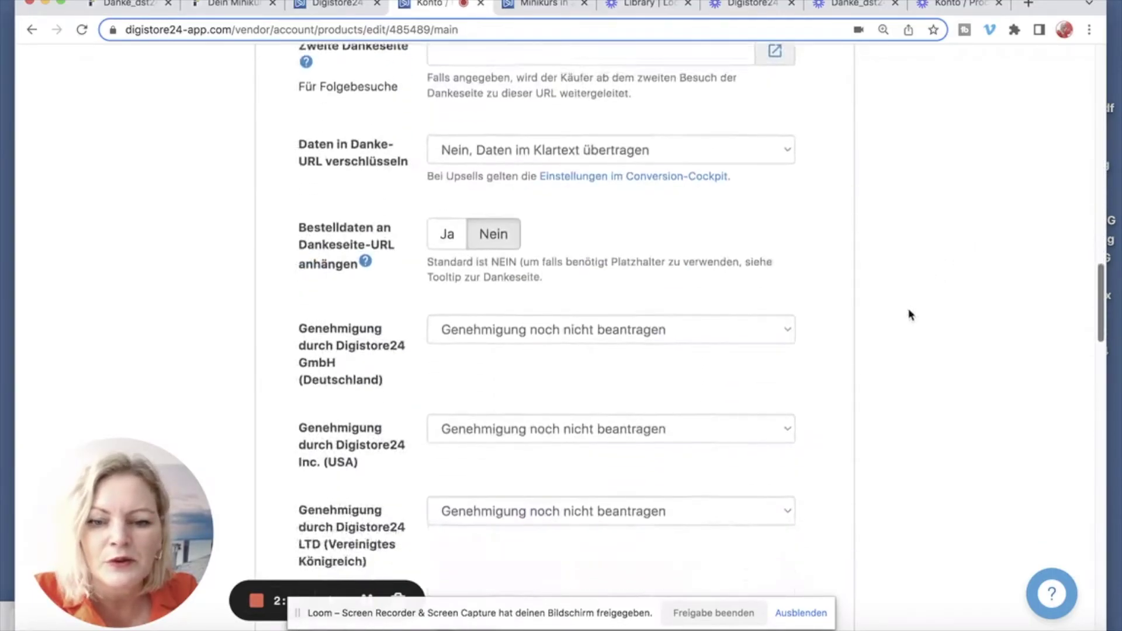
{"action": "left_click", "coordinate": [655, 283]}
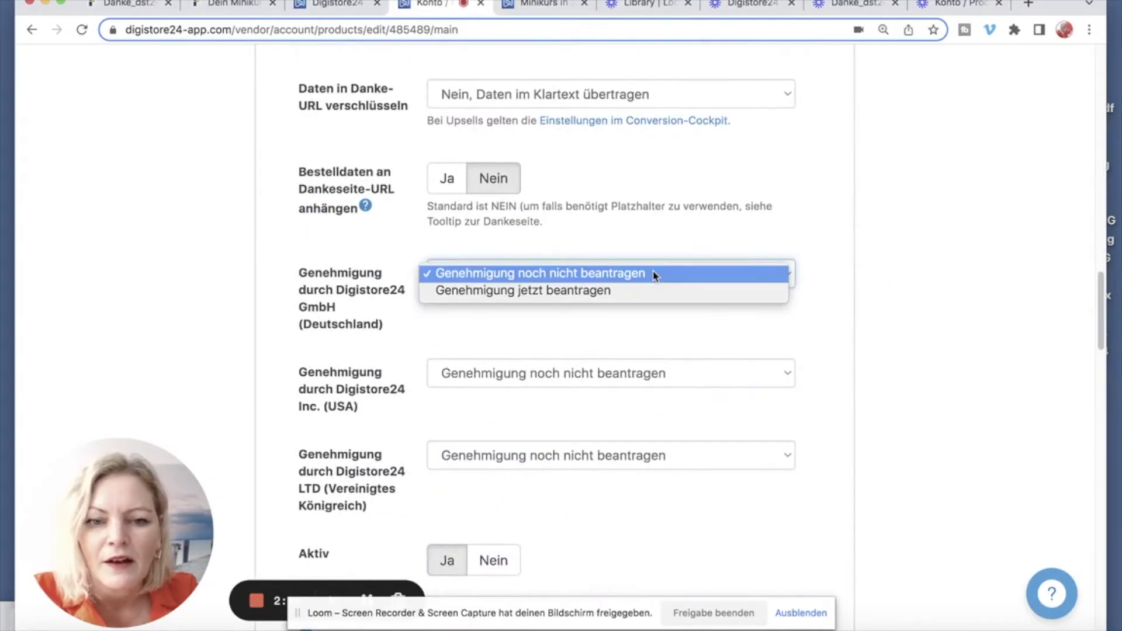
{"action": "left_click", "coordinate": [627, 299]}
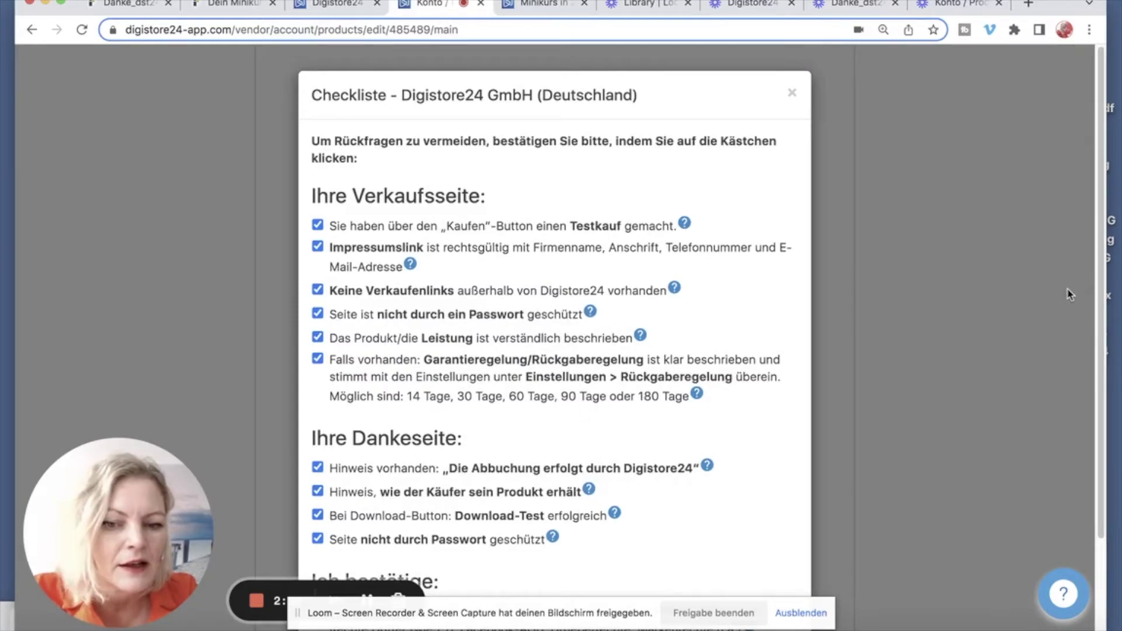
{"action": "scroll", "coordinate": [1082, 270], "scroll_direction": "down", "scroll_amount": 1}
{"action": "scroll", "coordinate": [1082, 271], "scroll_direction": "down", "scroll_amount": 3}
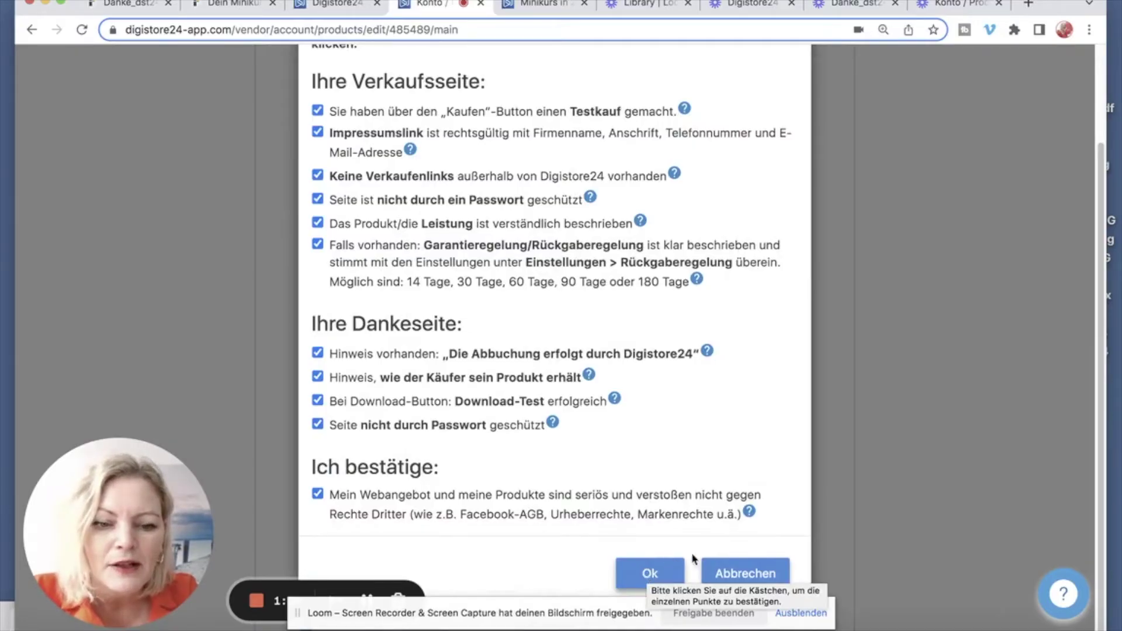
{"action": "left_click", "coordinate": [737, 573]}
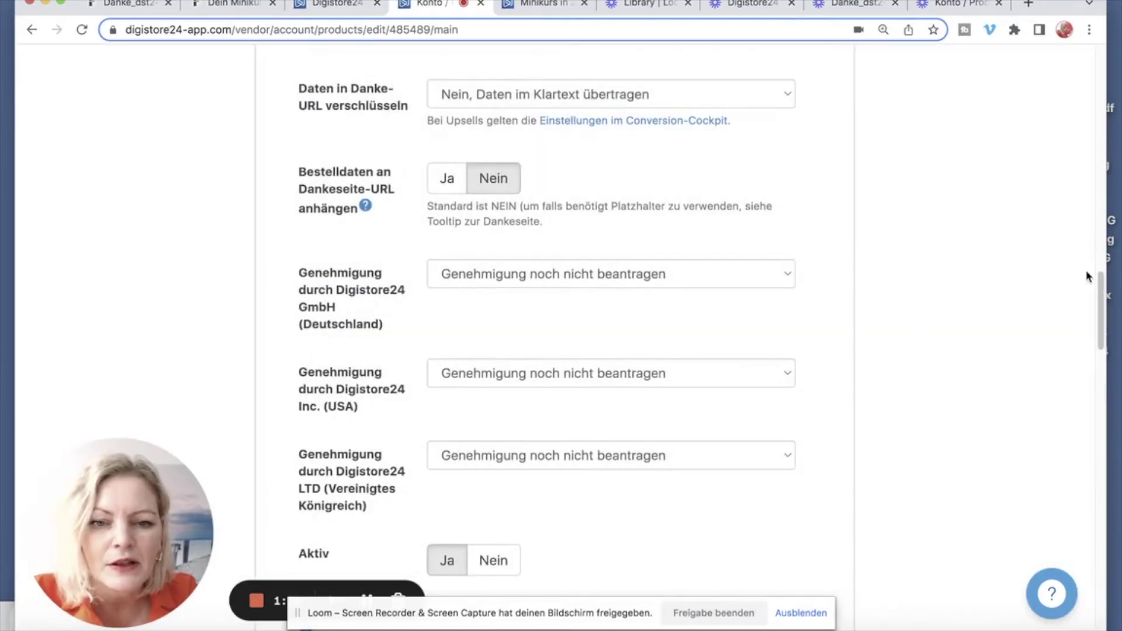
- On the product's order form, choose Test Pay, fill in the buyer's name and e-mail, and submit the test payment
{"action": "left_click_drag", "start_coordinate": [1102, 290], "coordinate": [1102, 71]}
{"action": "left_click", "coordinate": [547, 8]}
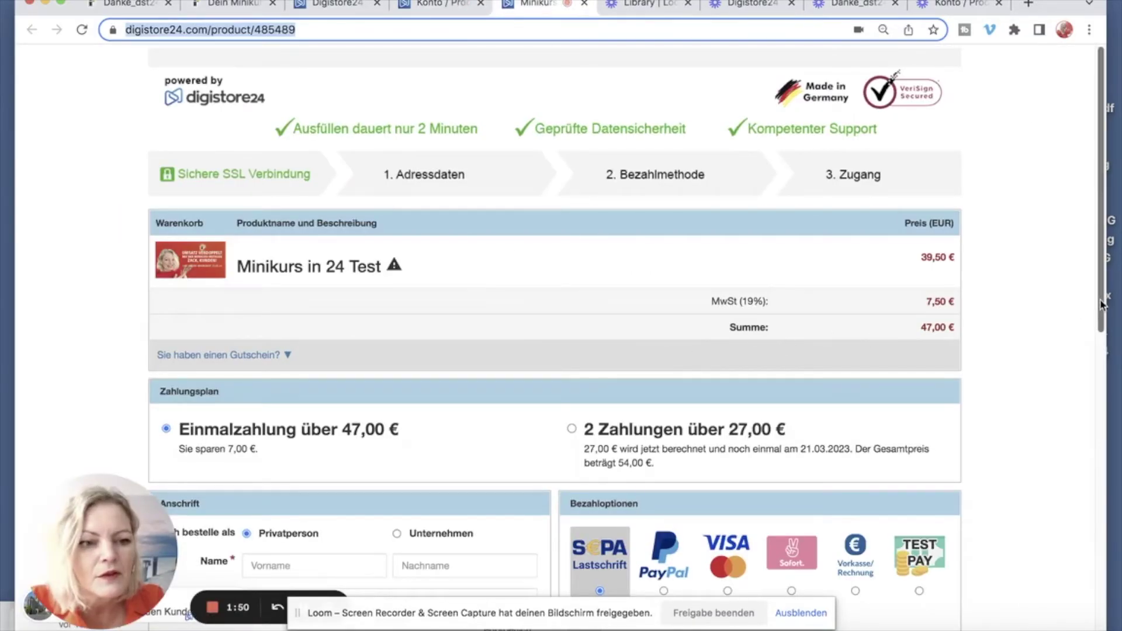
{"action": "scroll", "coordinate": [1091, 298], "scroll_direction": "down", "scroll_amount": 5}
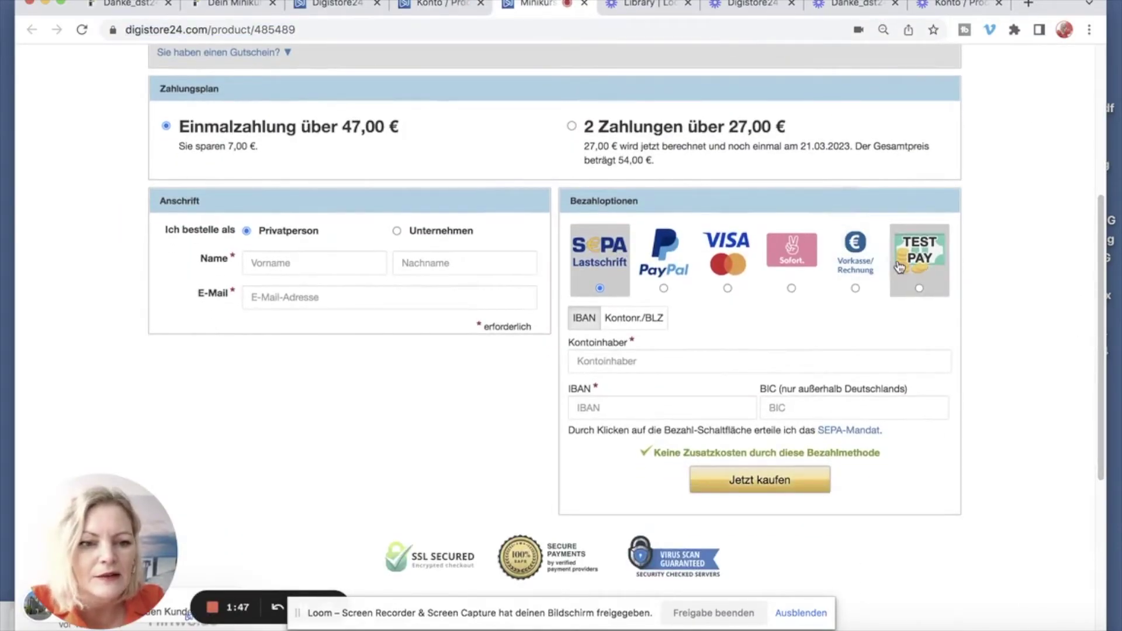
{"action": "left_click", "coordinate": [919, 289]}
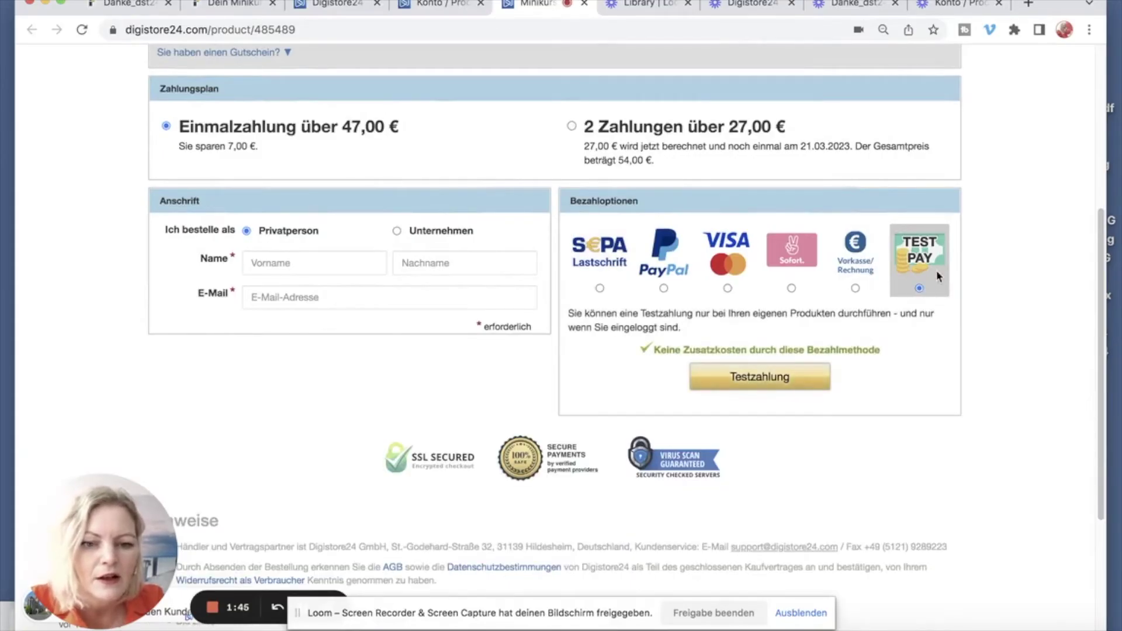
{"action": "left_click", "coordinate": [271, 262]}
{"action": "left_click", "coordinate": [331, 314]}
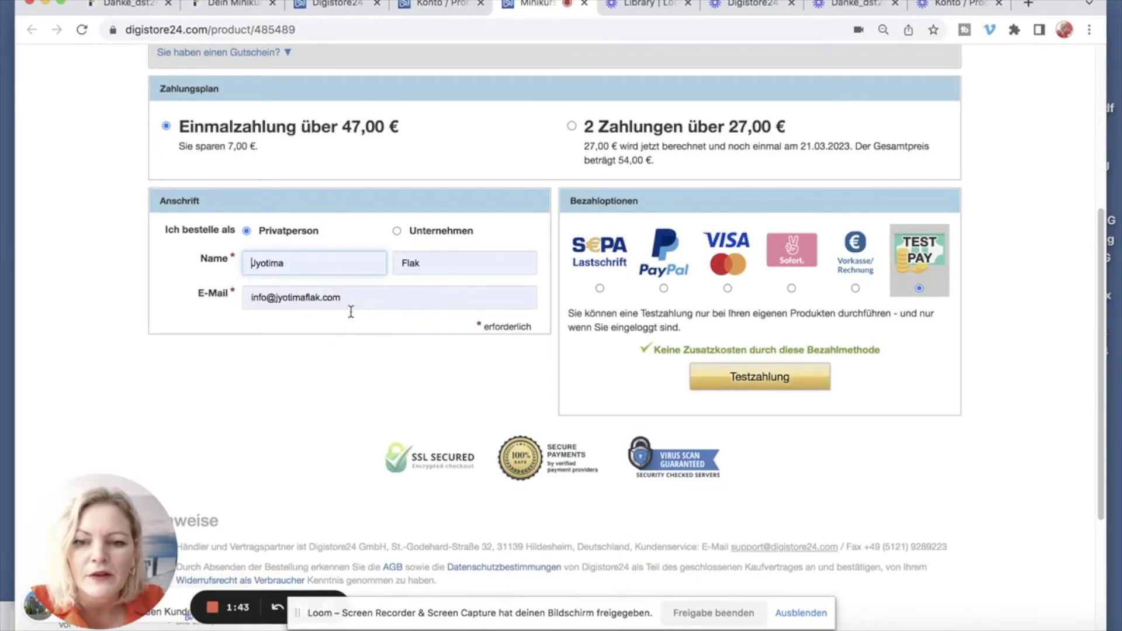
{"action": "left_click", "coordinate": [777, 379]}
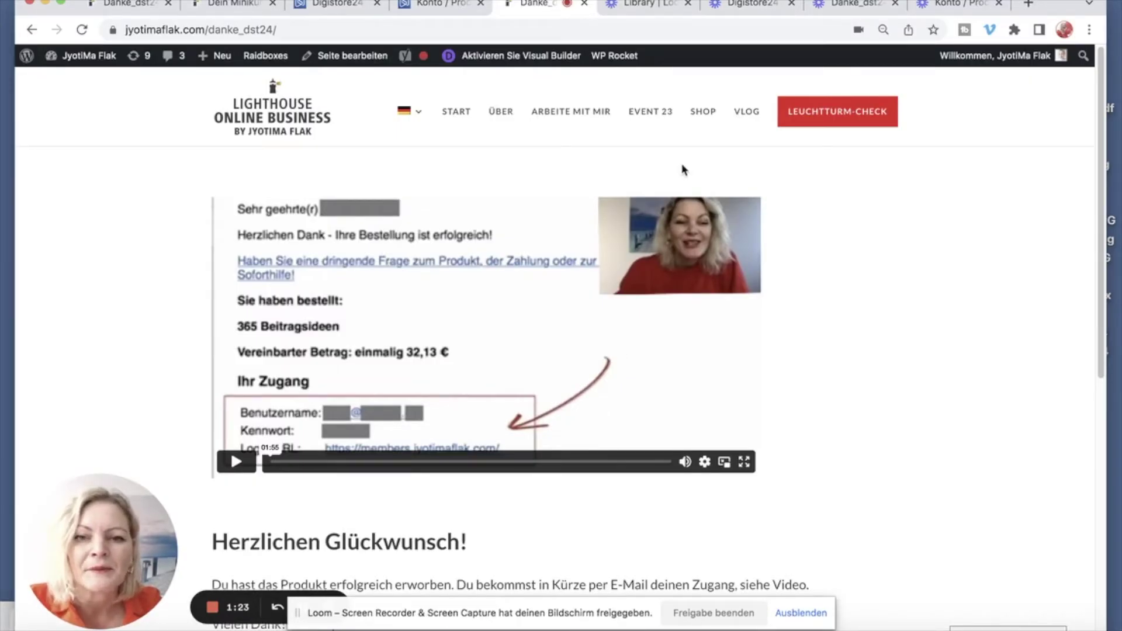
- Return to the product's properties and check the approval options for Digistore24 GmbH (Deutschland) without changing the selection
{"action": "left_click", "coordinate": [444, 4]}
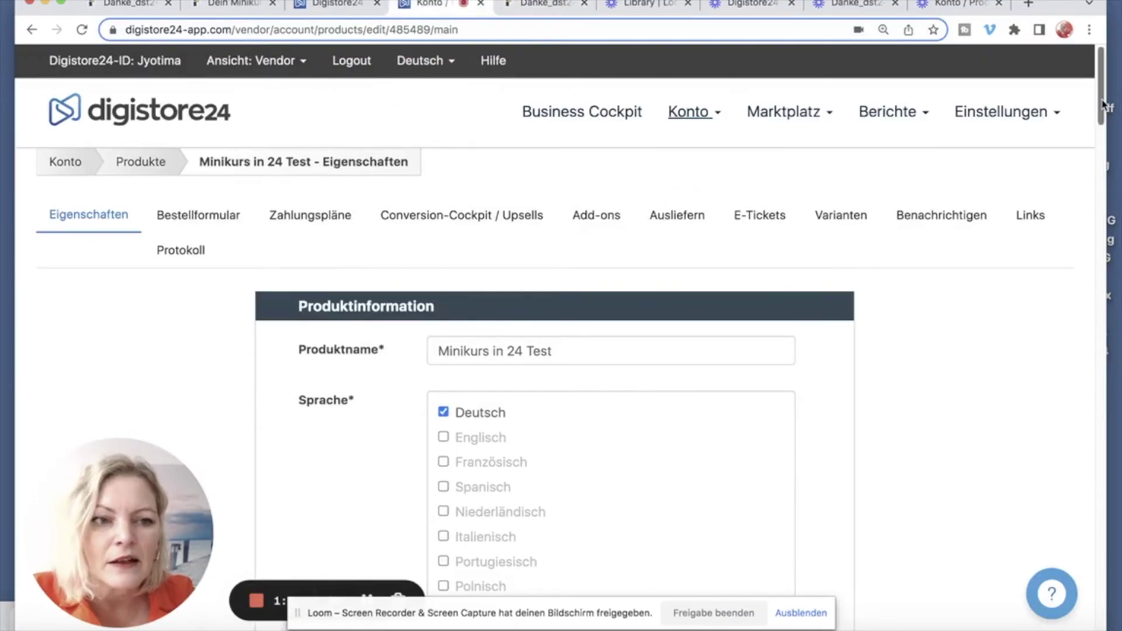
{"action": "scroll", "coordinate": [994, 284], "scroll_direction": "down", "scroll_amount": 15}
{"action": "scroll", "coordinate": [990, 299], "scroll_direction": "down", "scroll_amount": 3}
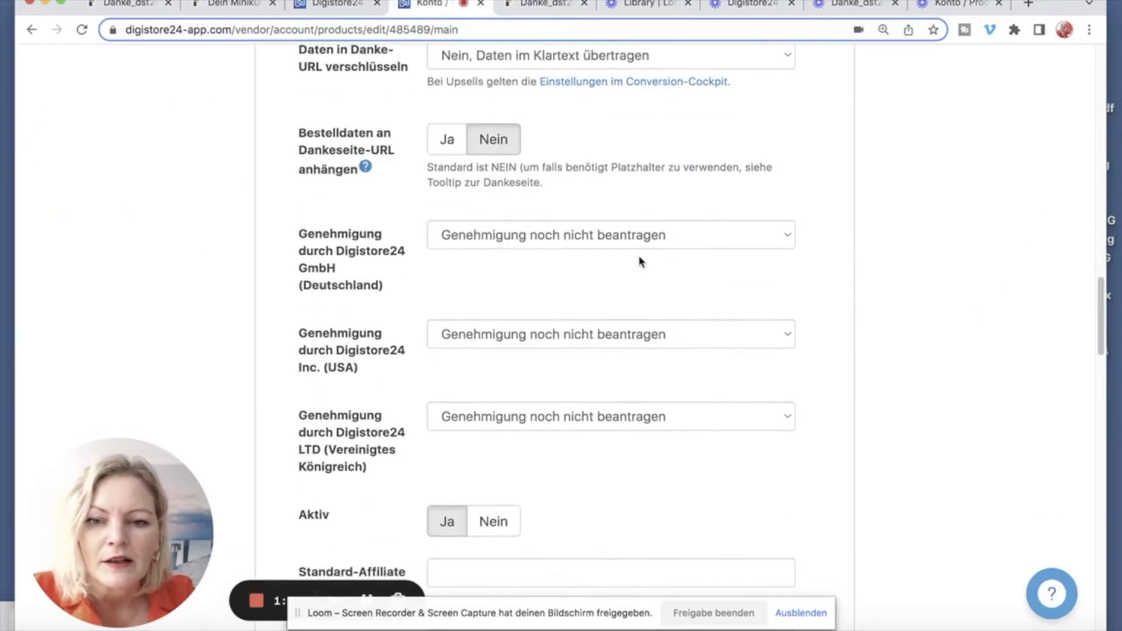
{"action": "left_click", "coordinate": [603, 235]}
{"action": "left_click", "coordinate": [603, 236]}
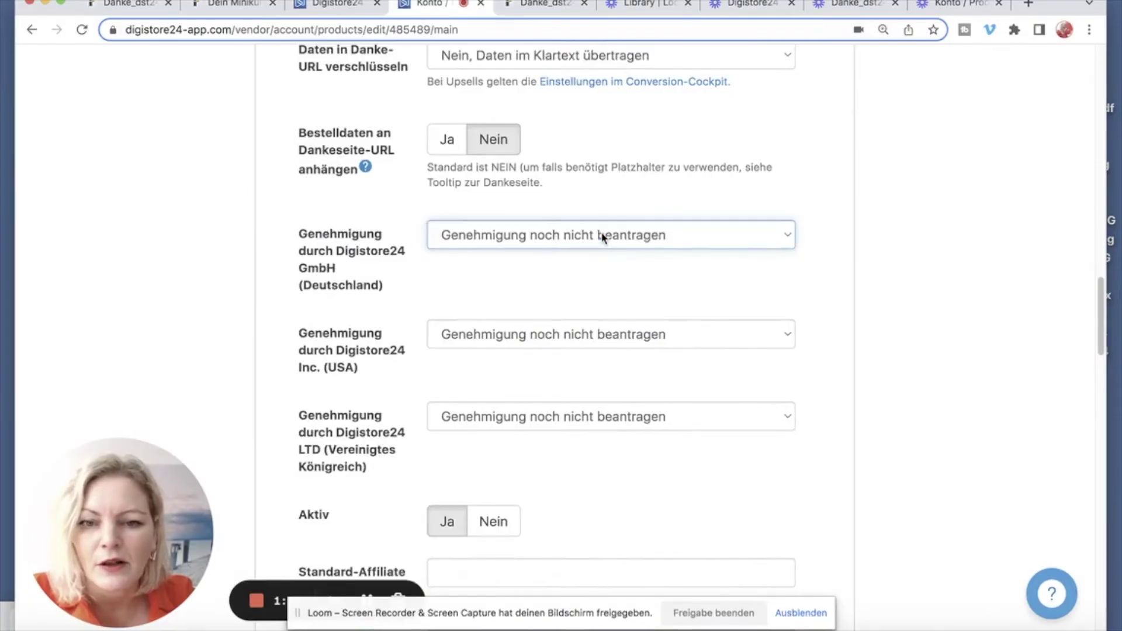
{"action": "left_click", "coordinate": [601, 235]}
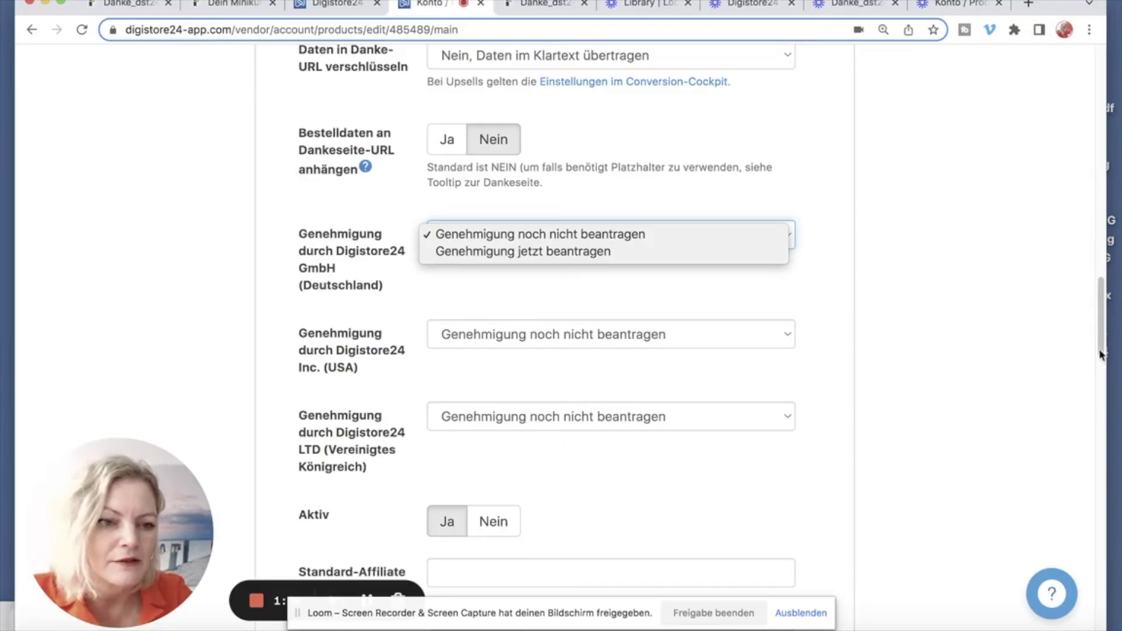
{"action": "left_click", "coordinate": [1106, 241]}
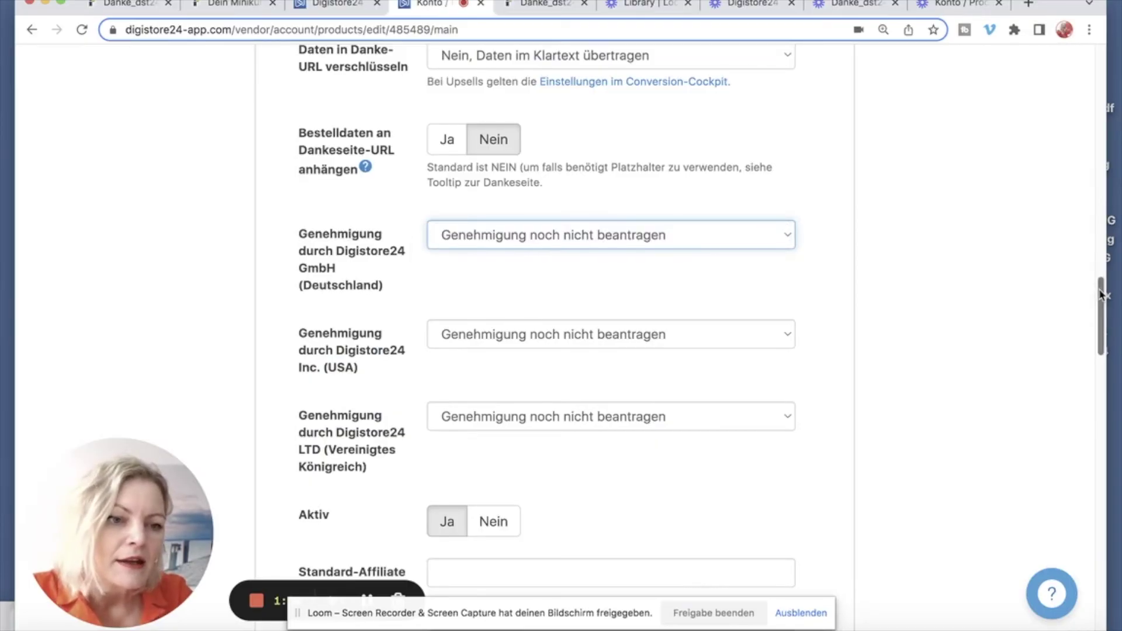
- Go to the Anbindungen (IPN) settings and start adding a new connection
{"action": "left_click_drag", "start_coordinate": [1101, 296], "coordinate": [1118, 56]}
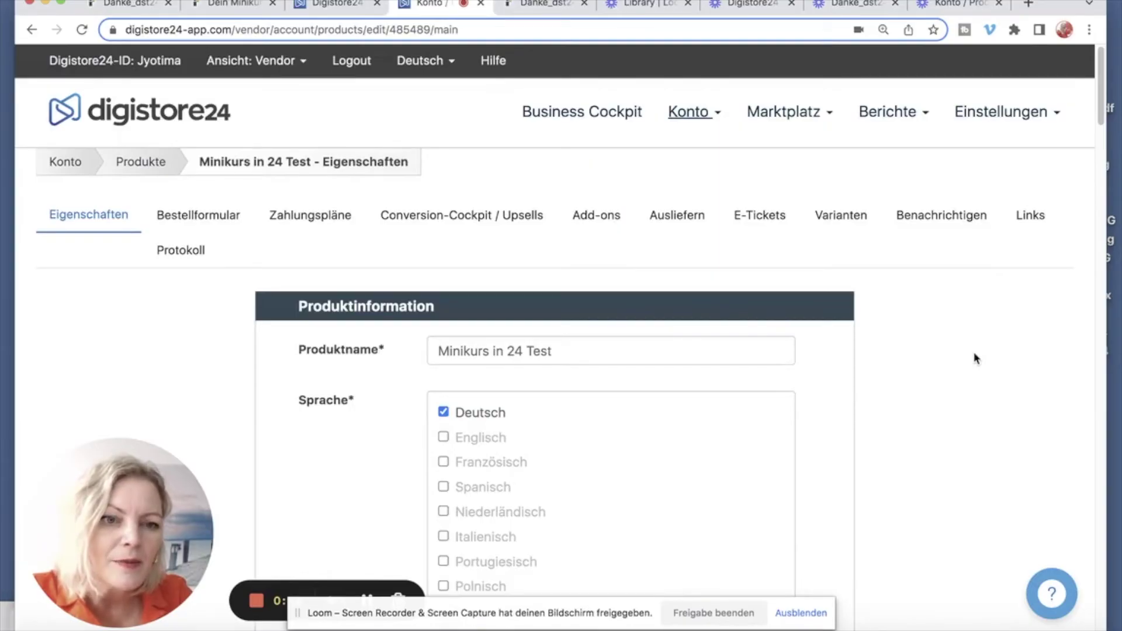
{"action": "left_click", "coordinate": [1013, 116]}
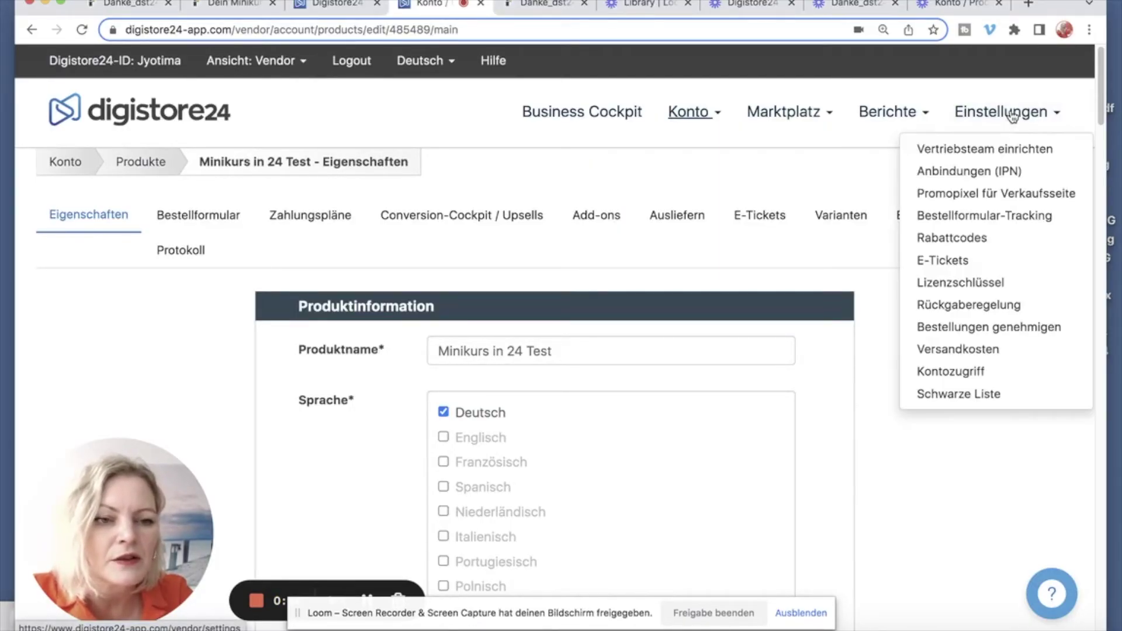
{"action": "left_click", "coordinate": [967, 177]}
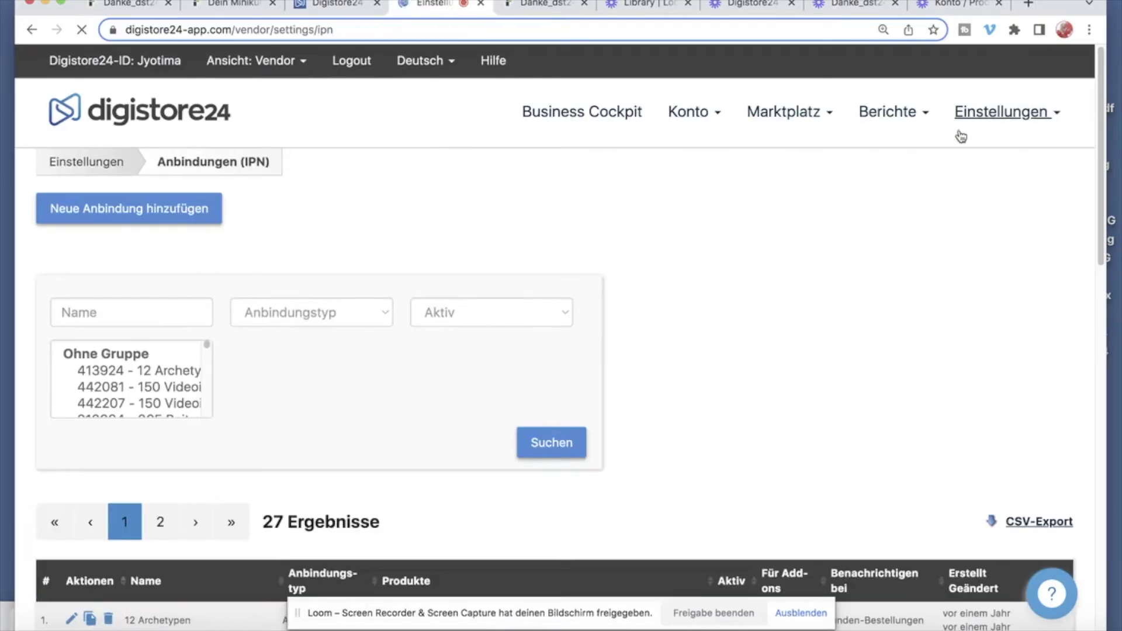
{"action": "left_click", "coordinate": [155, 208]}
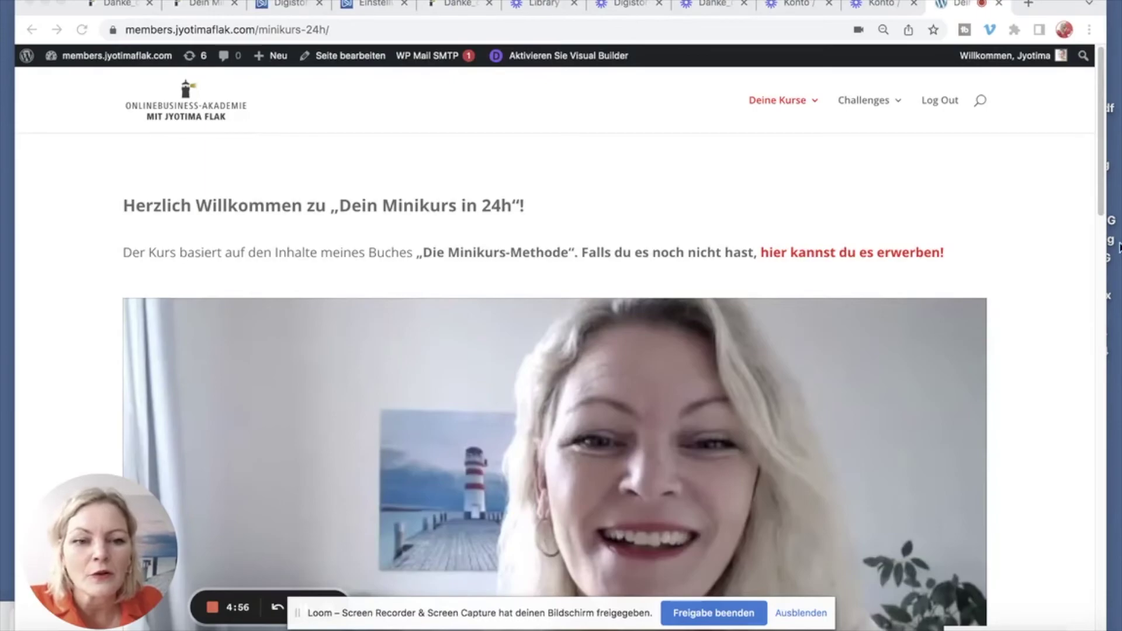
- Look over the mini course page in the member area, including its modules and the BONI section
{"action": "left_click", "coordinate": [1103, 208]}
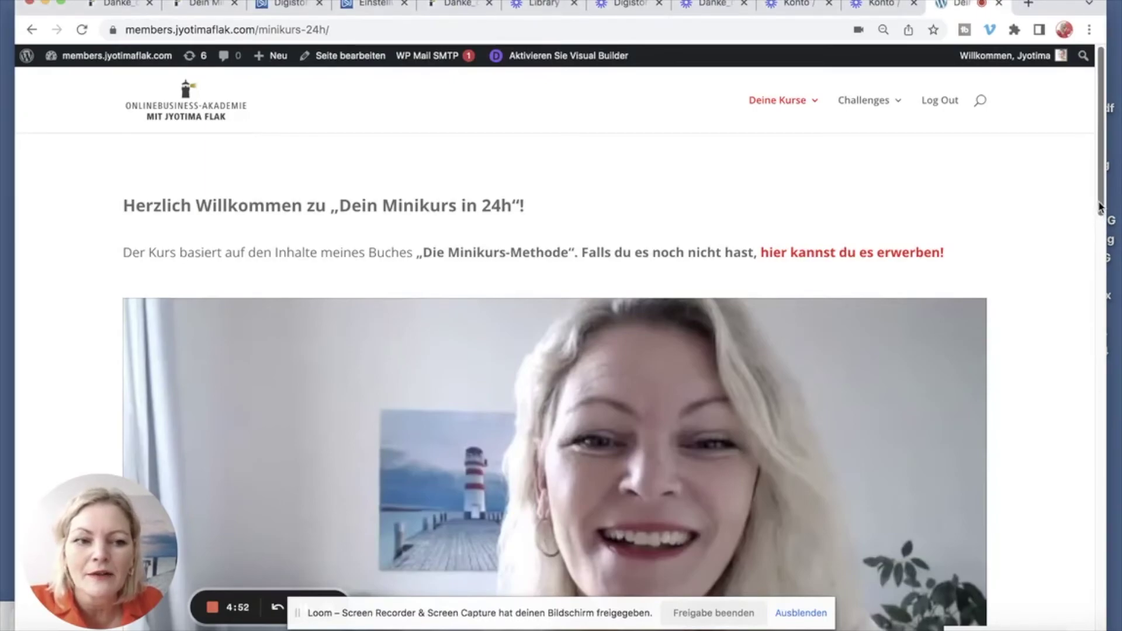
{"action": "scroll", "coordinate": [1093, 229], "scroll_direction": "down", "scroll_amount": 7}
{"action": "scroll", "coordinate": [1066, 254], "scroll_direction": "down", "scroll_amount": 6}
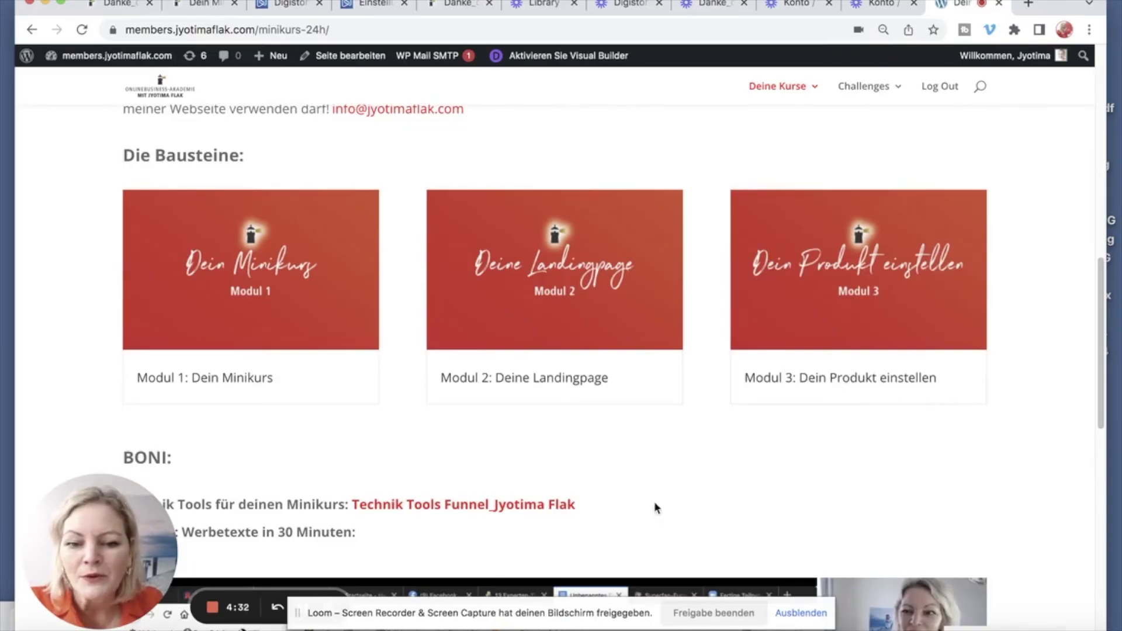
{"action": "scroll", "coordinate": [1098, 380], "scroll_direction": "down", "scroll_amount": 4}
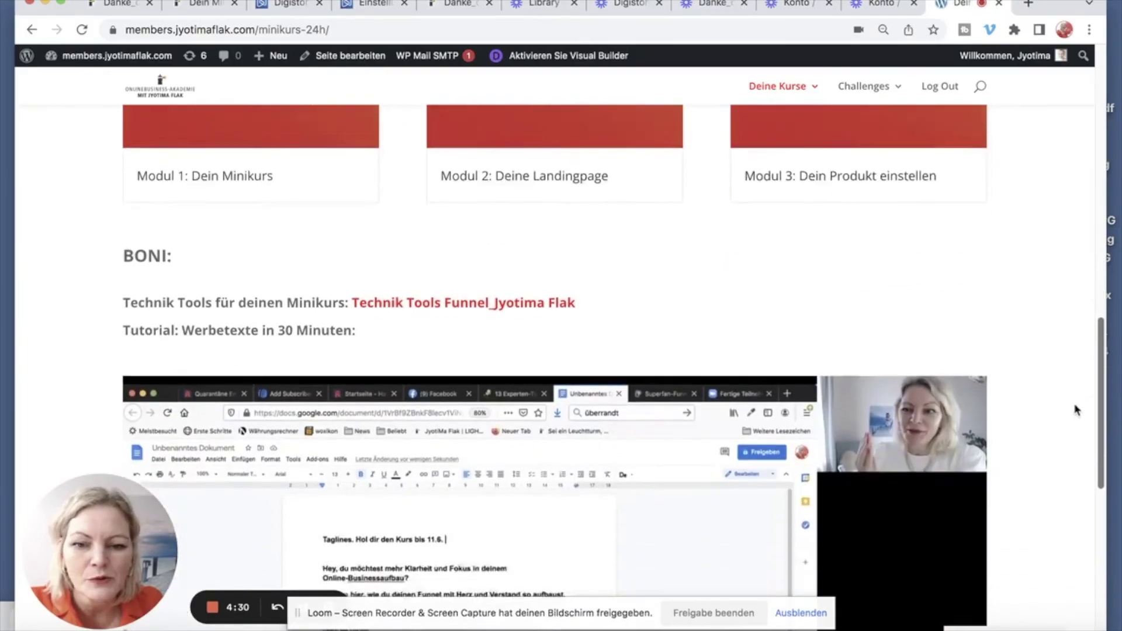
{"action": "scroll", "coordinate": [1076, 410], "scroll_direction": "down", "scroll_amount": 1}
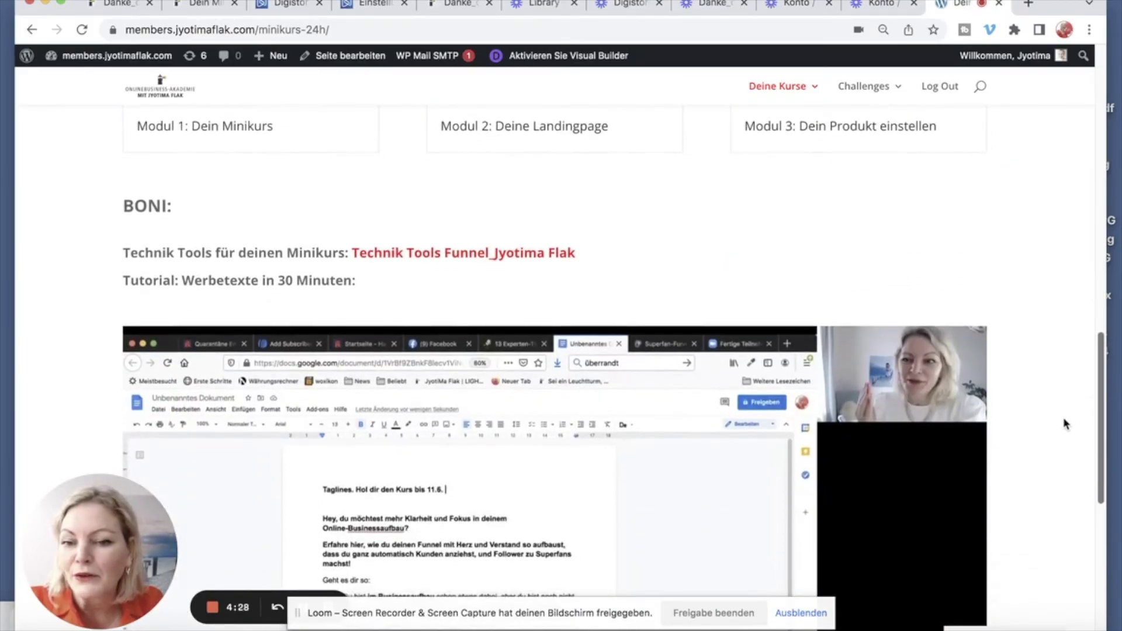